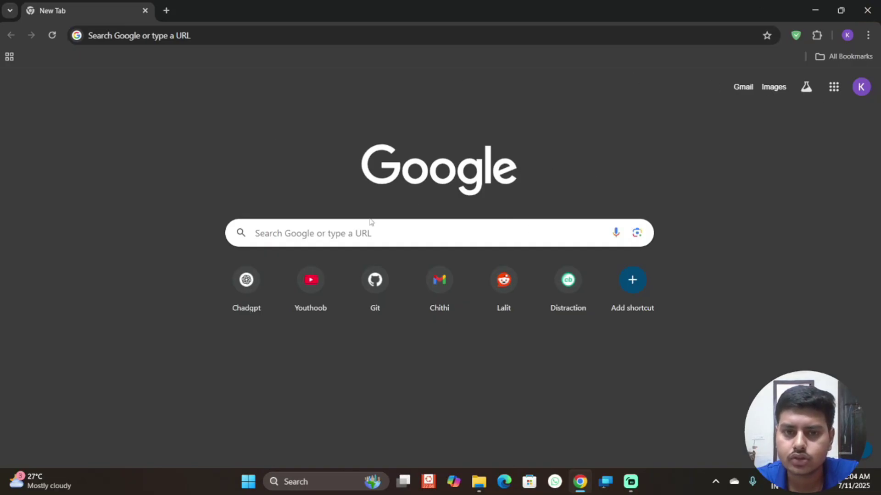
# Search Google for 'vivado download' and open AMD's Downloads page.
pyautogui.click(441, 221)
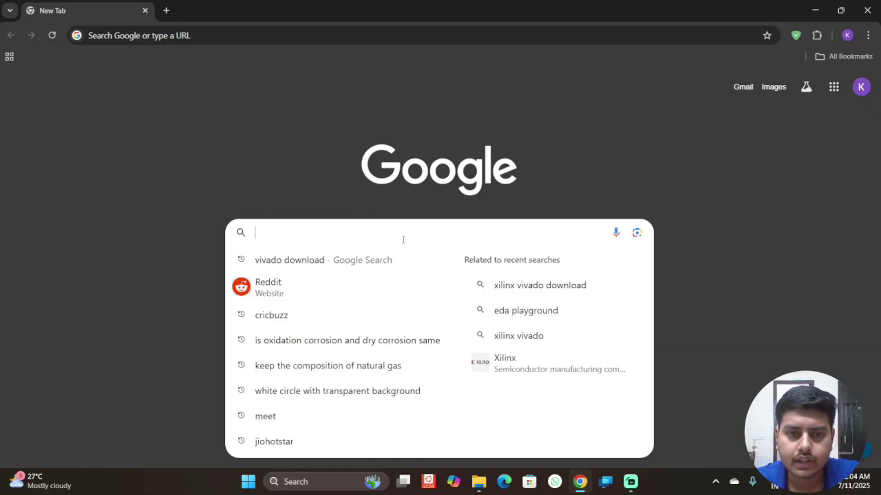
pyautogui.click(386, 263)
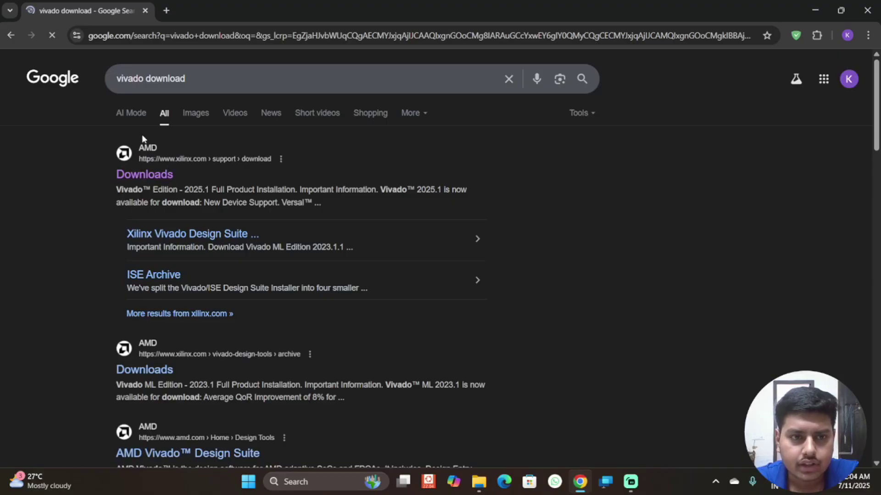
pyautogui.click(137, 175)
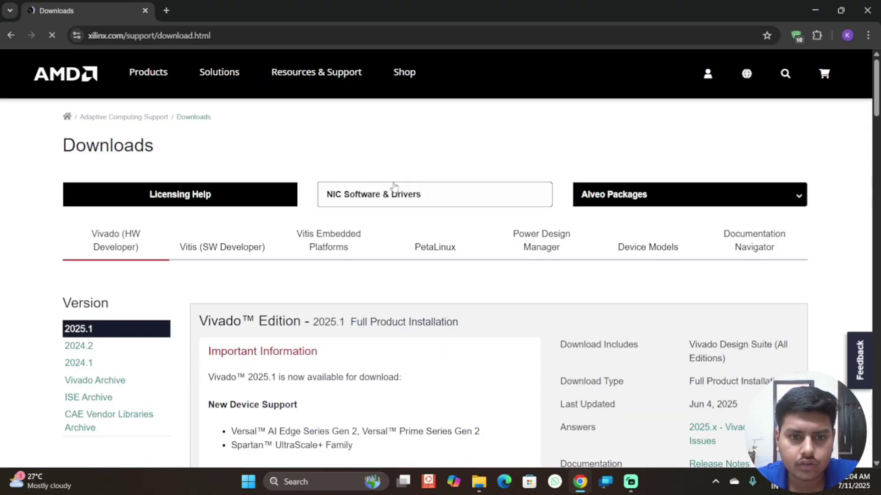
# Request the 2025.1 Windows Self Extracting Web Installer (226.04 MB) download.
pyautogui.scroll(-10, 411, 188)
pyautogui.scroll(-10, 411, 188)
pyautogui.scroll(3, 412, 188)
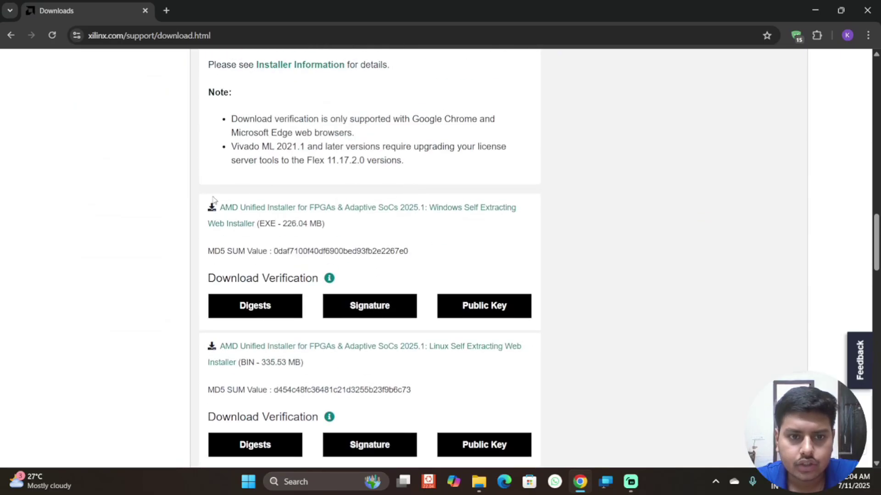
pyautogui.click(284, 209)
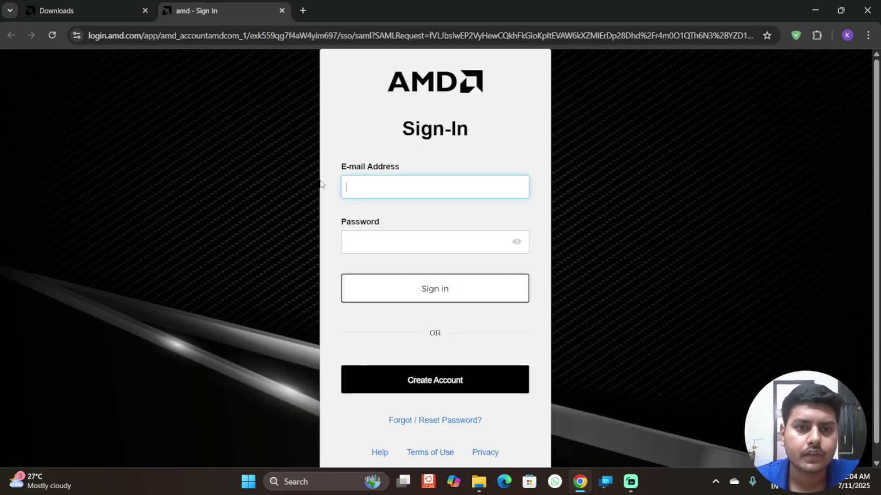
# Clear a stray heading selection on the AMD Sign-In page and scroll down toward Create Account.
pyautogui.moveTo(407, 131); pyautogui.dragTo(477, 141)
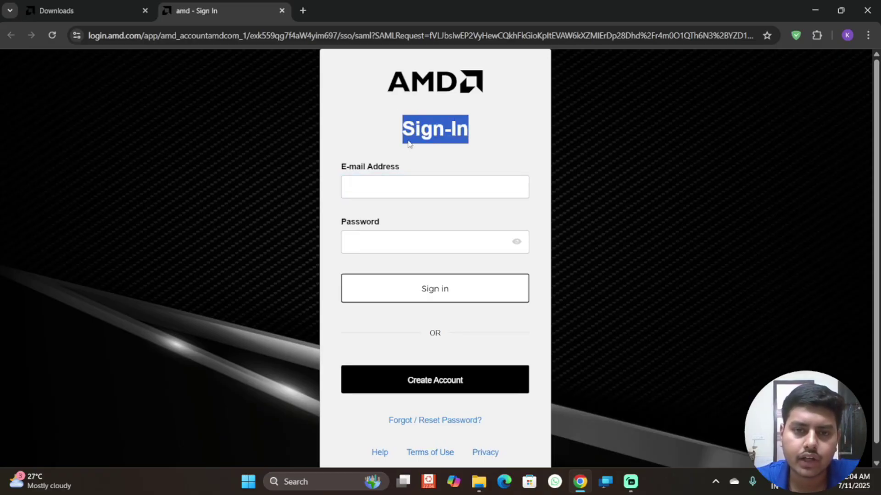
pyautogui.click(426, 133)
pyautogui.scroll(-1, 439, 188)
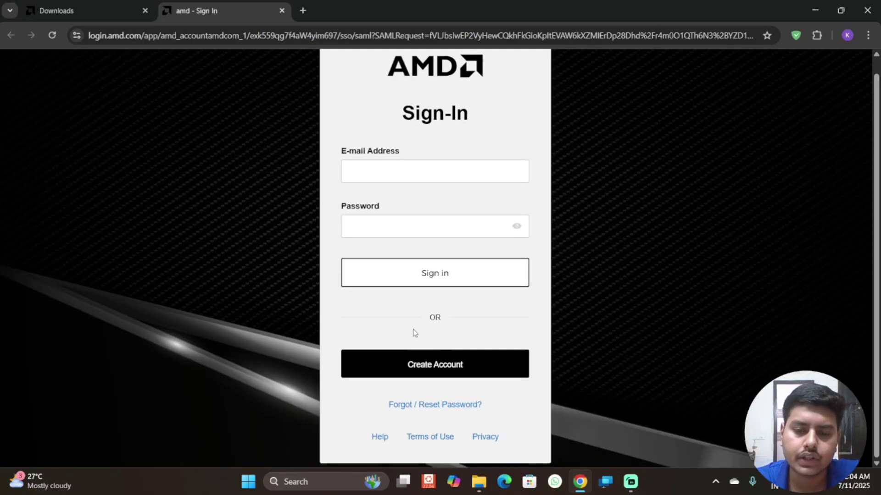
# Start a new AMD account and fill in the first name, last name and e-mail fields.
pyautogui.click(447, 361)
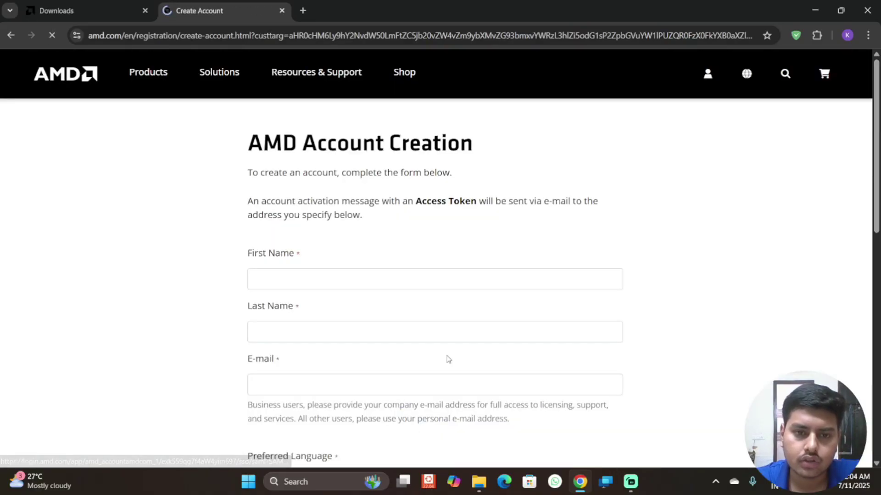
pyautogui.click(366, 273)
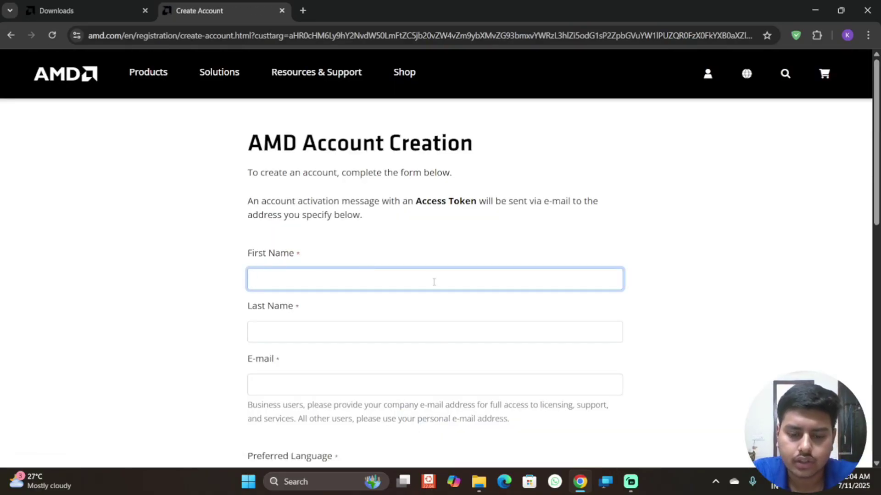
pyautogui.write('Ketan')
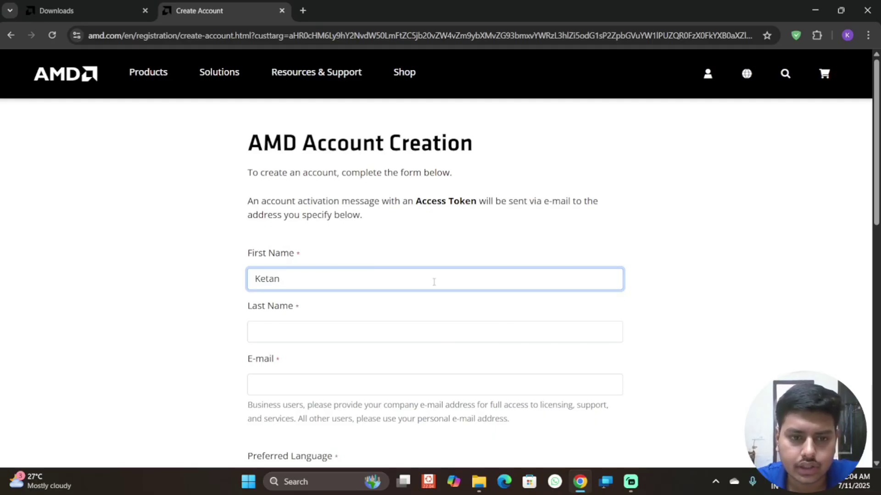
pyautogui.click(407, 329)
pyautogui.write('.')
pyautogui.scroll(-2, 407, 275)
pyautogui.click(399, 268)
pyautogui.scroll(-1, 375, 189)
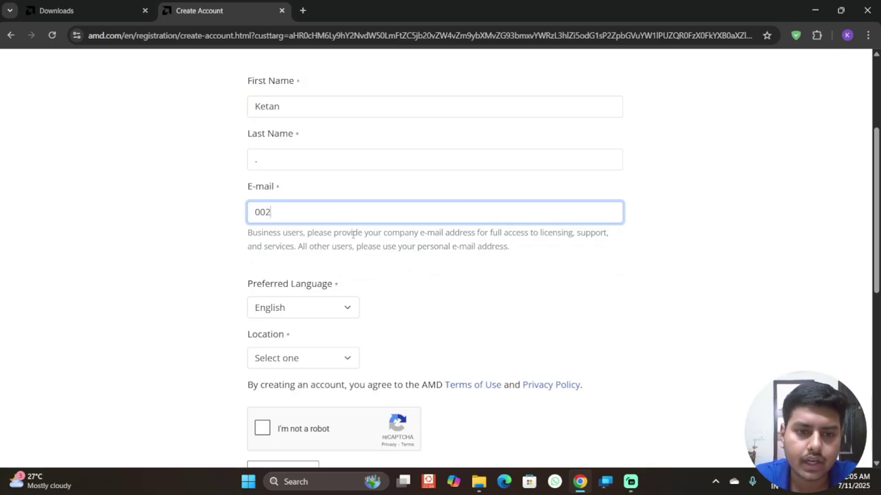
pyautogui.scroll(-1, 252, 428)
# Pass the reCAPTCHA by selecting all nine stair tiles and verifying.
pyautogui.click(261, 377)
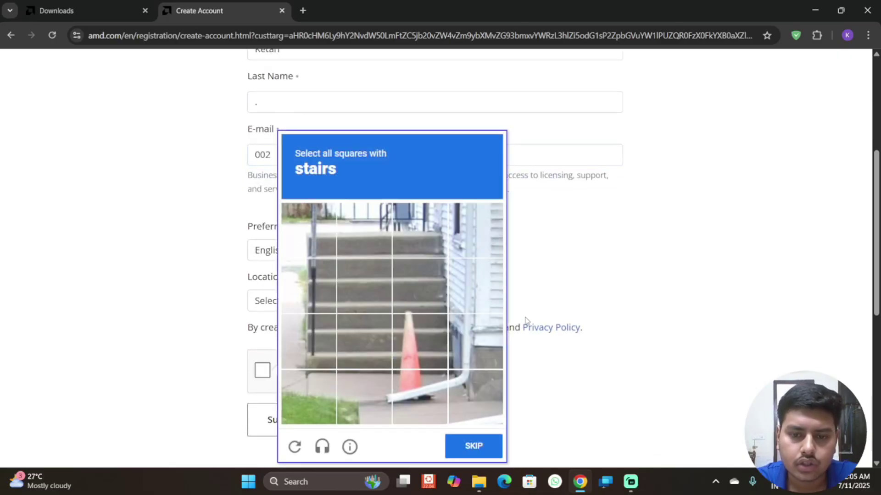
pyautogui.click(399, 345)
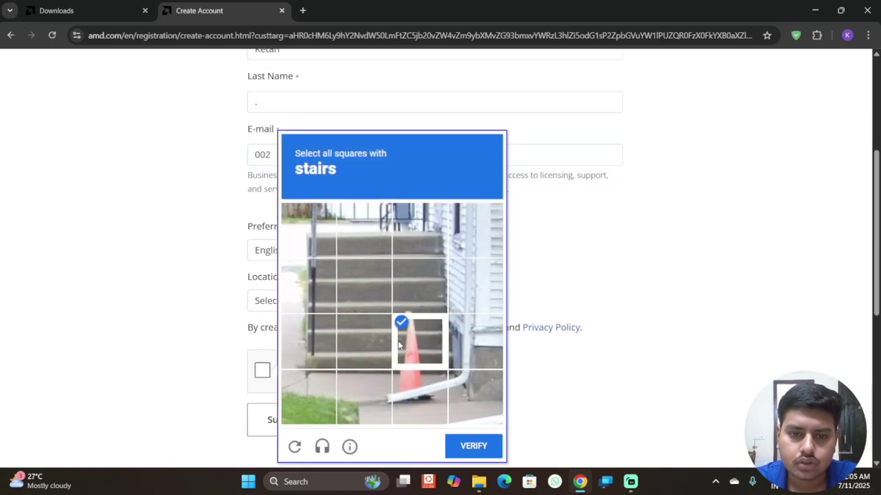
pyautogui.click(385, 334)
pyautogui.click(309, 340)
pyautogui.click(313, 292)
pyautogui.click(409, 283)
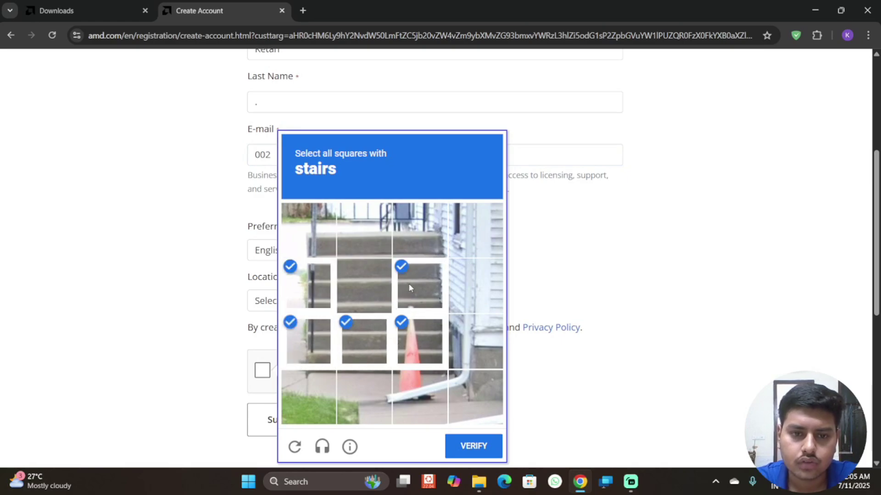
pyautogui.click(373, 280)
pyautogui.click(384, 224)
pyautogui.click(442, 236)
pyautogui.click(306, 235)
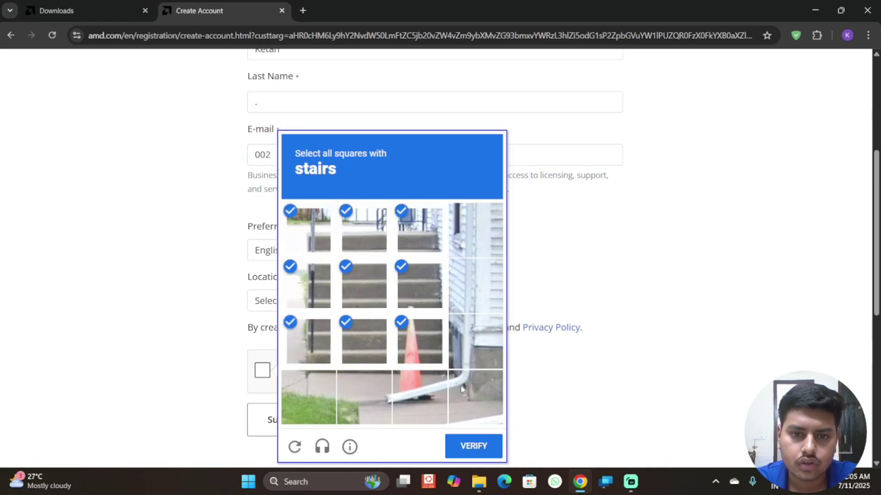
pyautogui.click(473, 446)
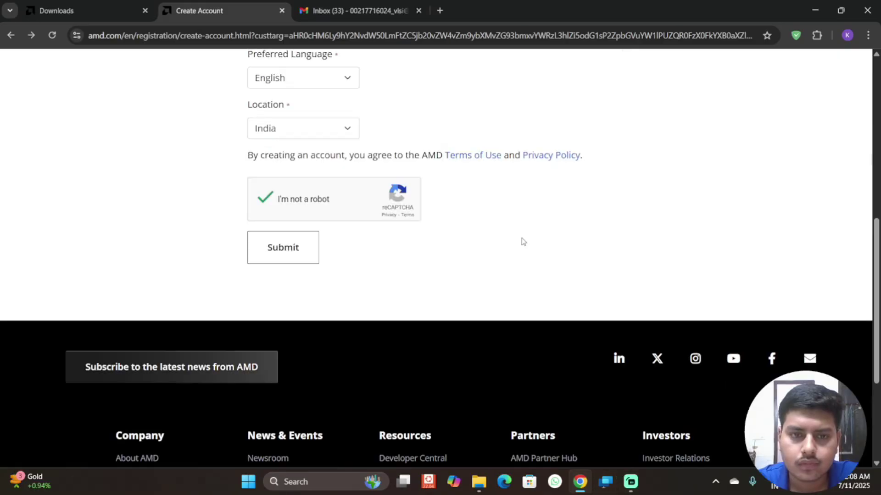
pyautogui.scroll(3, 521, 242)
pyautogui.scroll(-2, 290, 195)
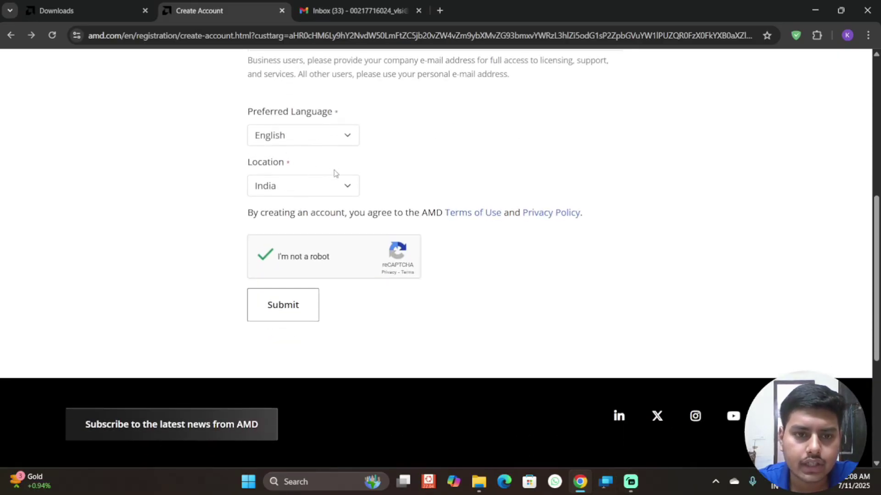
# Submit the account form and paste the access token from the verification e-mail.
pyautogui.scroll(-1, 334, 174)
pyautogui.click(308, 249)
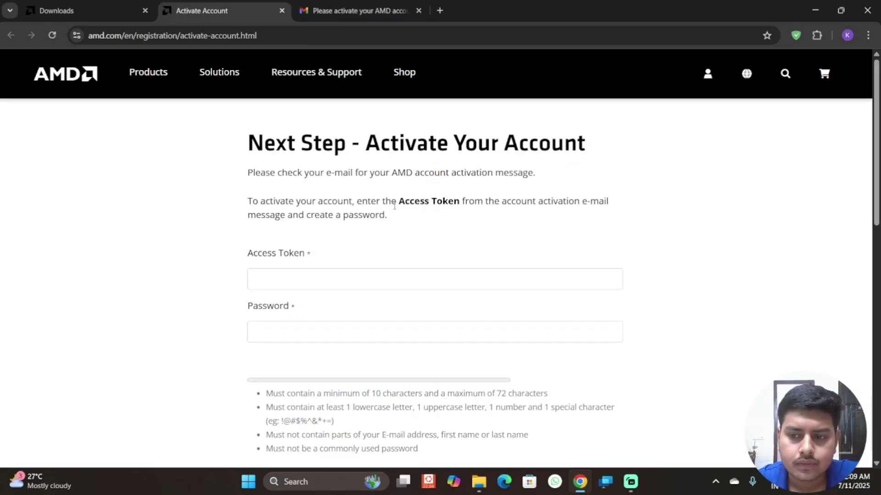
pyautogui.scroll(-1, 297, 202)
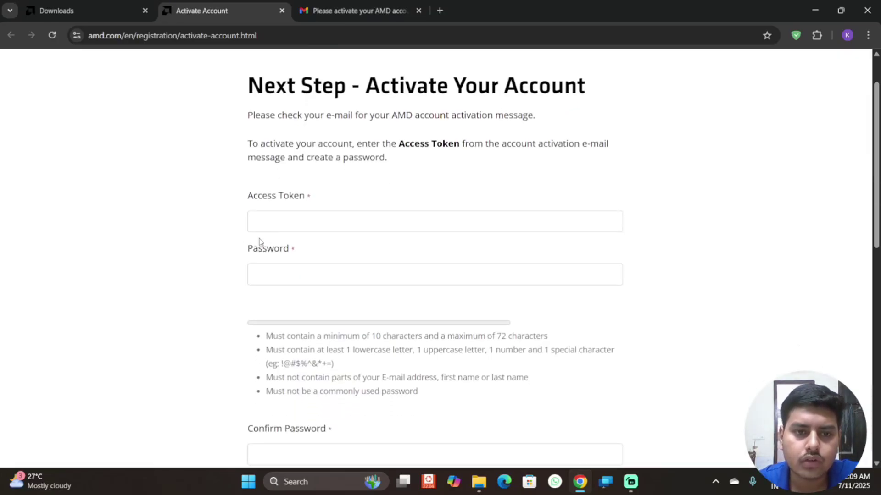
pyautogui.click(330, 225)
pyautogui.rightClick(309, 234)
pyautogui.click(346, 309)
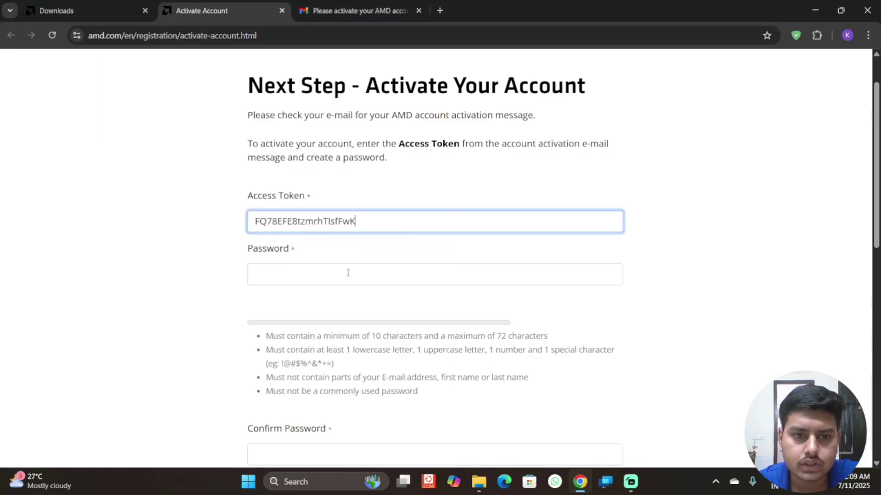
pyautogui.click(337, 274)
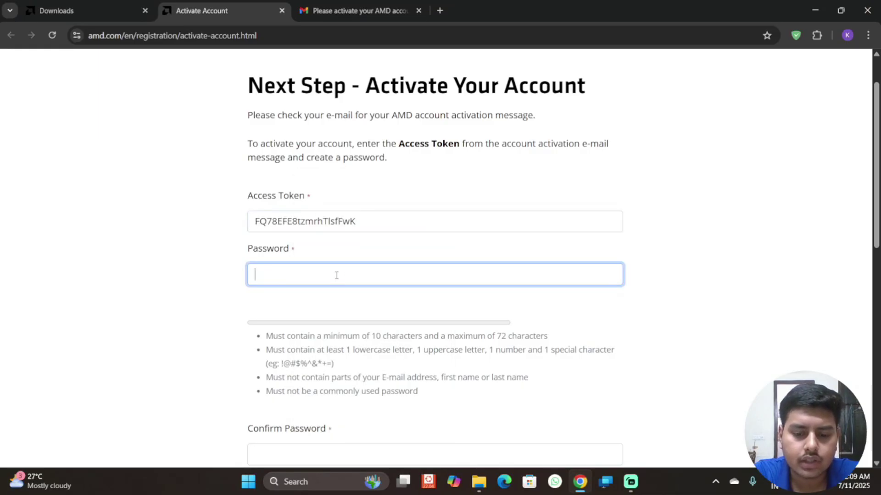
# Enter a password meeting the requirements and repeat it in Confirm Password.
pyautogui.write('••')
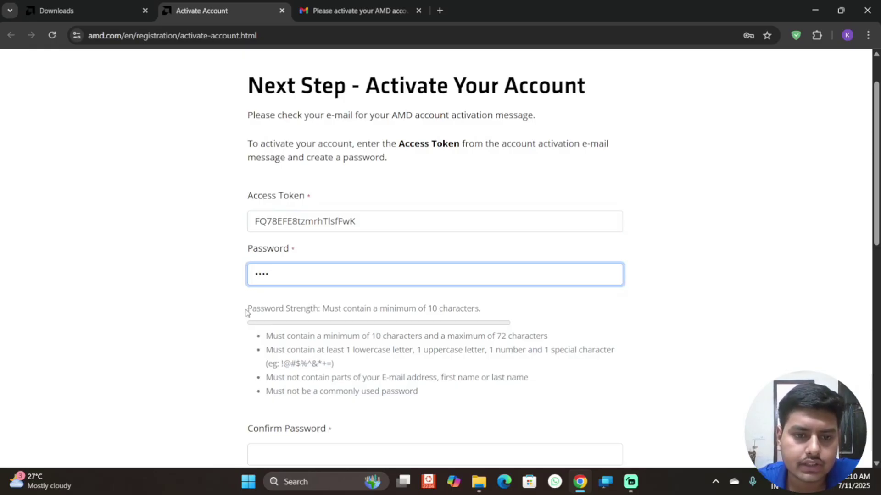
pyautogui.moveTo(246, 312); pyautogui.dragTo(425, 393)
pyautogui.click(293, 356)
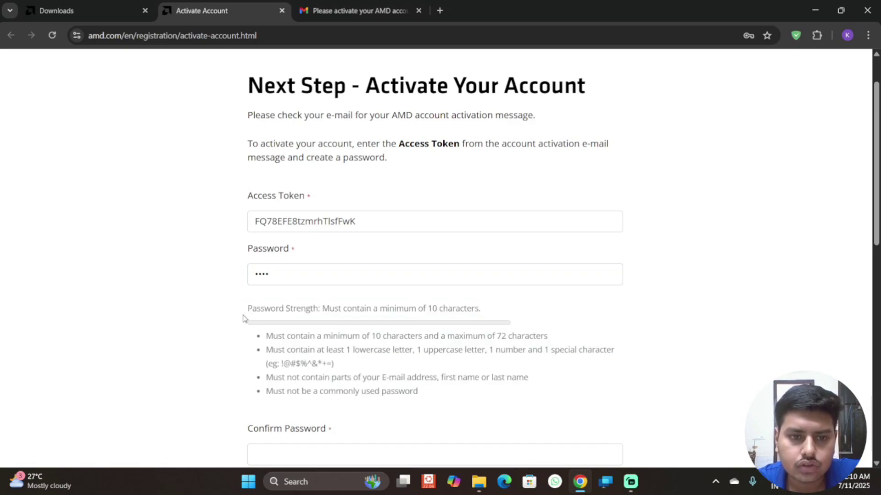
pyautogui.moveTo(247, 309); pyautogui.dragTo(431, 404)
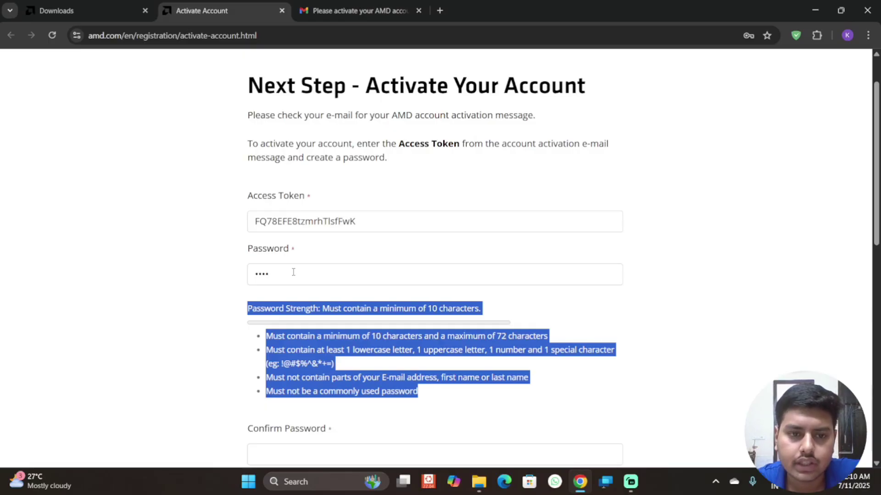
pyautogui.click(312, 277)
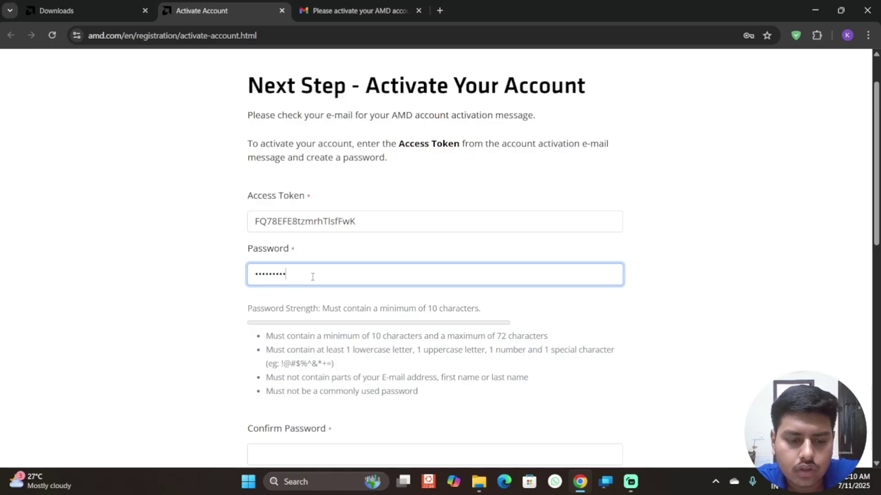
pyautogui.write('••')
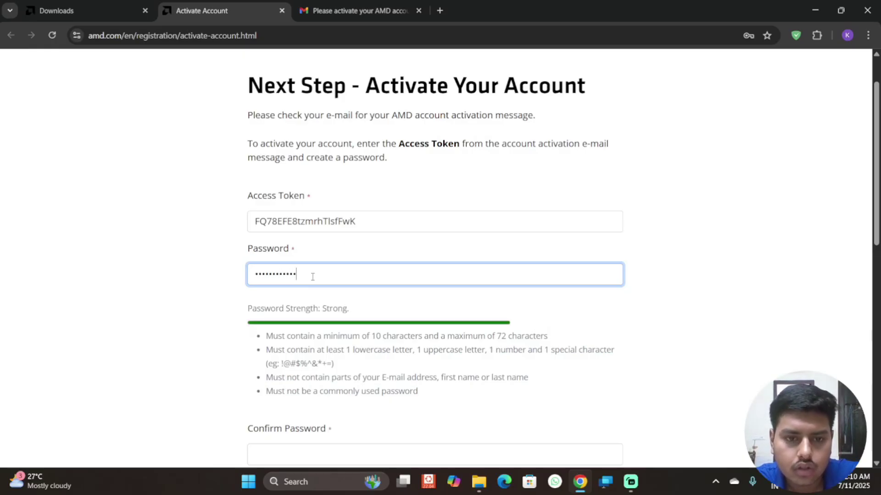
pyautogui.scroll(-4, 312, 277)
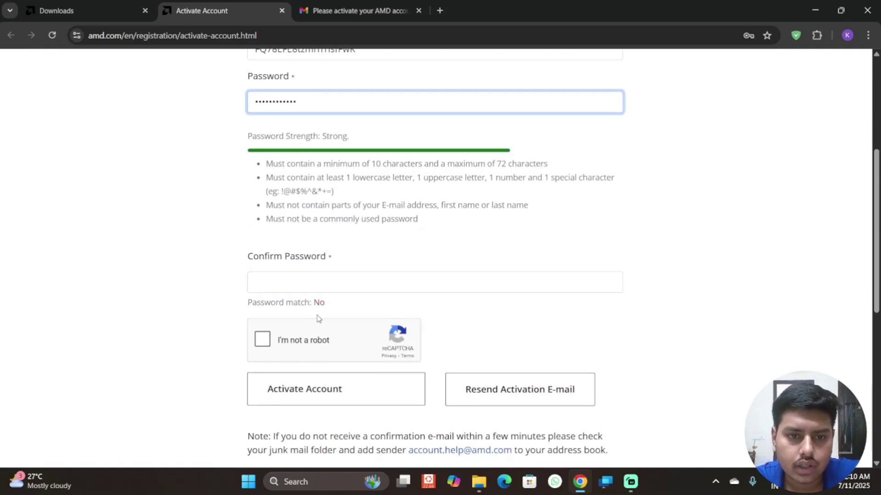
pyautogui.click(339, 282)
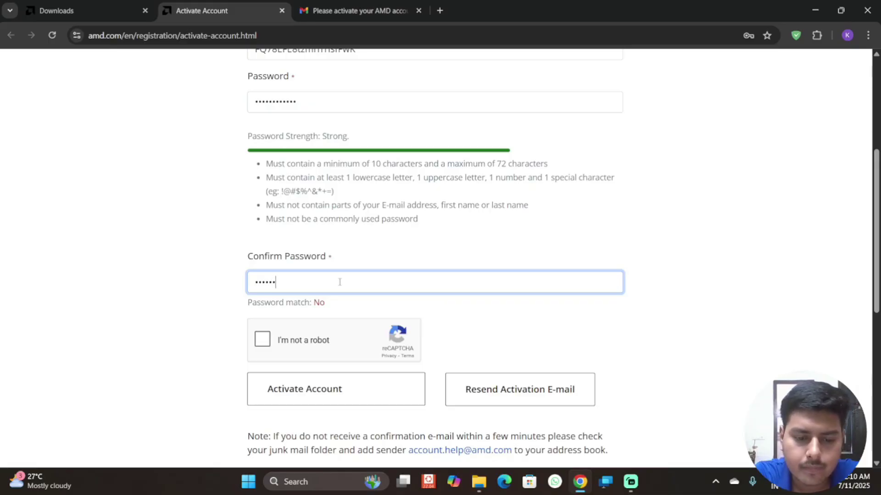
pyautogui.write('••••••••••••')
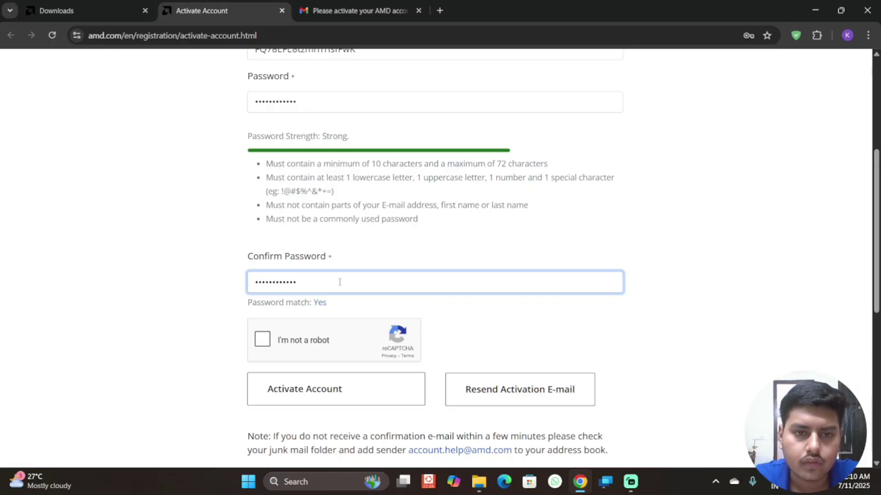
# Tick the reCAPTCHA and activate the account, reaching the success page.
pyautogui.moveTo(248, 303); pyautogui.dragTo(333, 303)
pyautogui.click(263, 339)
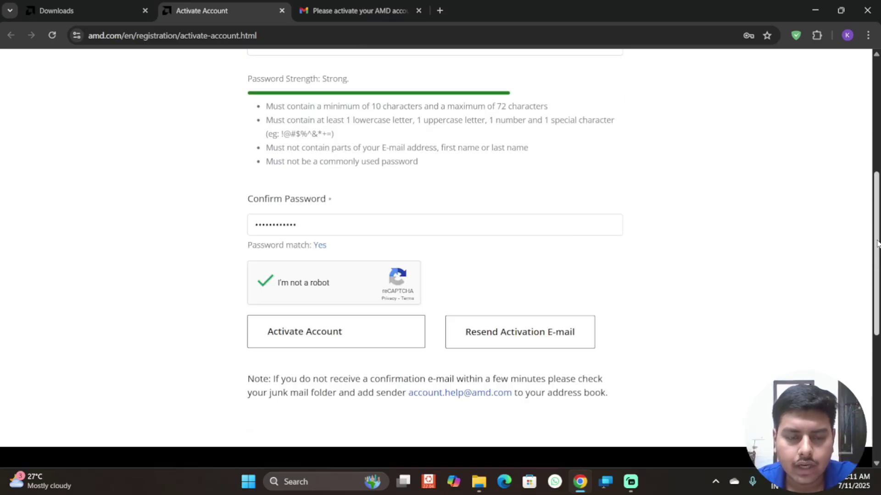
pyautogui.click(341, 334)
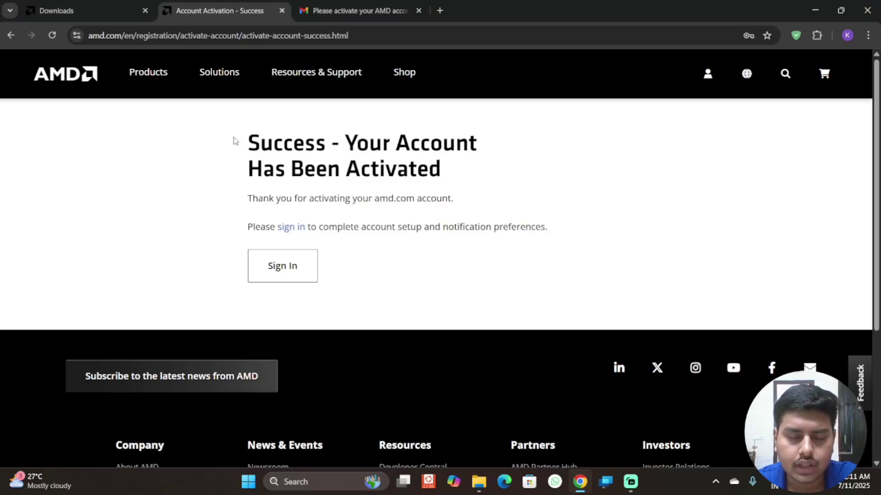
pyautogui.moveTo(233, 139); pyautogui.dragTo(466, 198)
# Sign in to amd.com from the success page using the new account's e-mail and password.
pyautogui.click(467, 199)
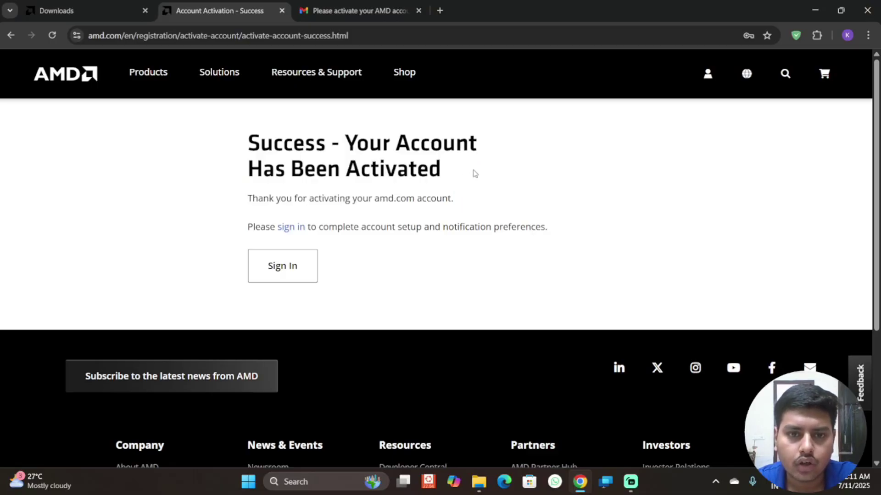
pyautogui.click(302, 273)
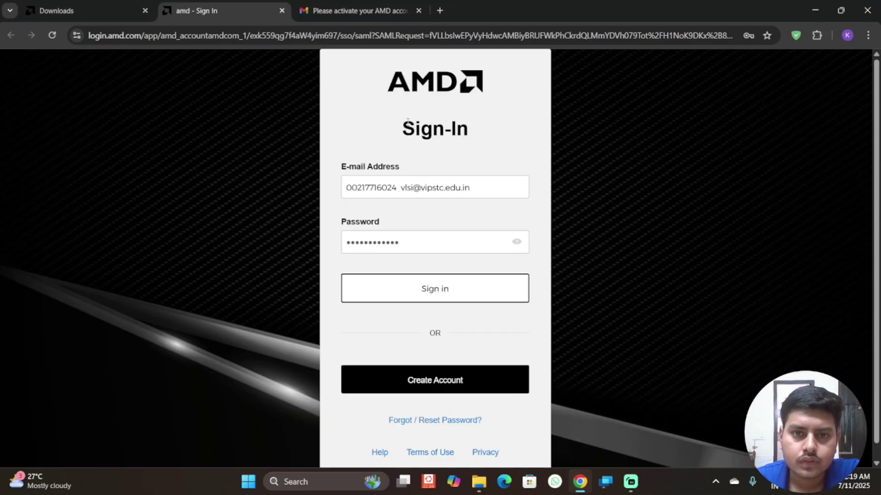
pyautogui.moveTo(401, 129); pyautogui.dragTo(472, 129)
pyautogui.click(479, 155)
pyautogui.moveTo(336, 166); pyautogui.dragTo(398, 168)
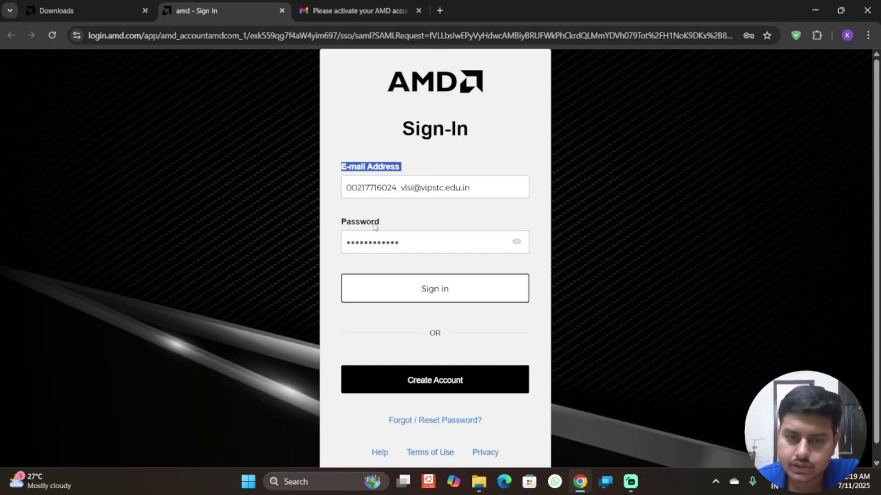
pyautogui.click(423, 282)
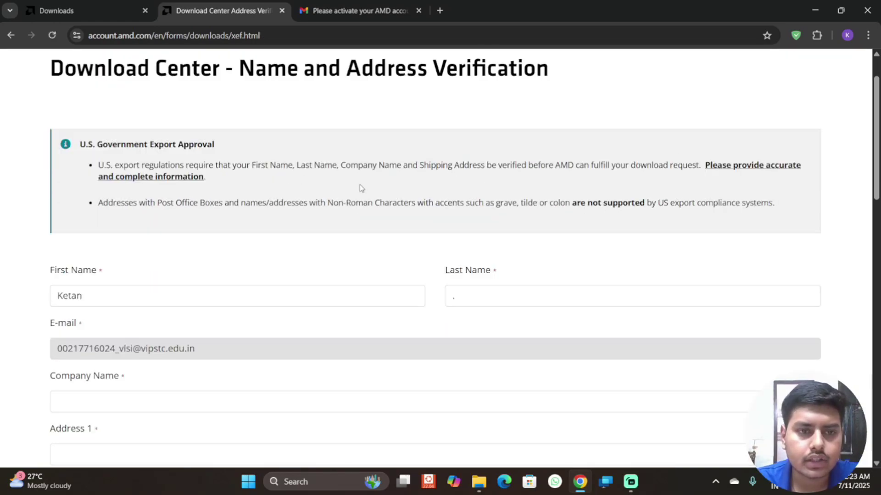
# Fill in the company name and address lines on the verification form.
pyautogui.scroll(-2, 395, 182)
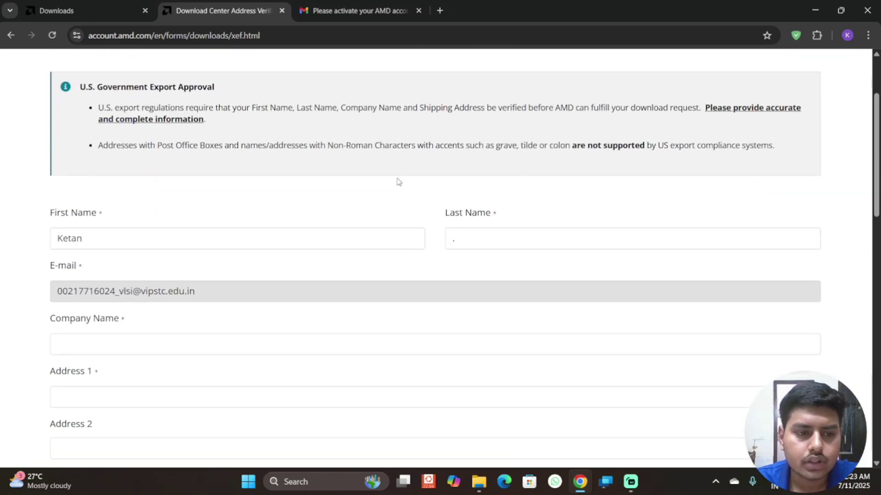
pyautogui.click(238, 287)
pyautogui.click(188, 334)
pyautogui.scroll(-2, 188, 335)
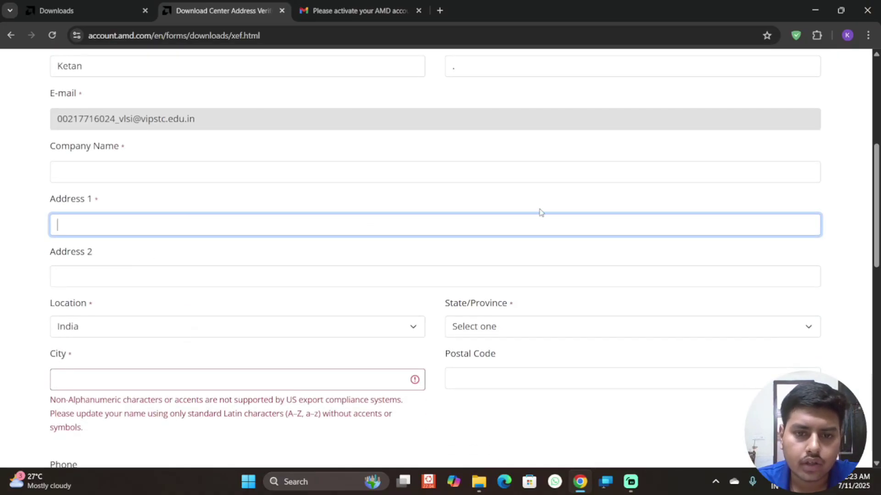
pyautogui.scroll(-1, 263, 258)
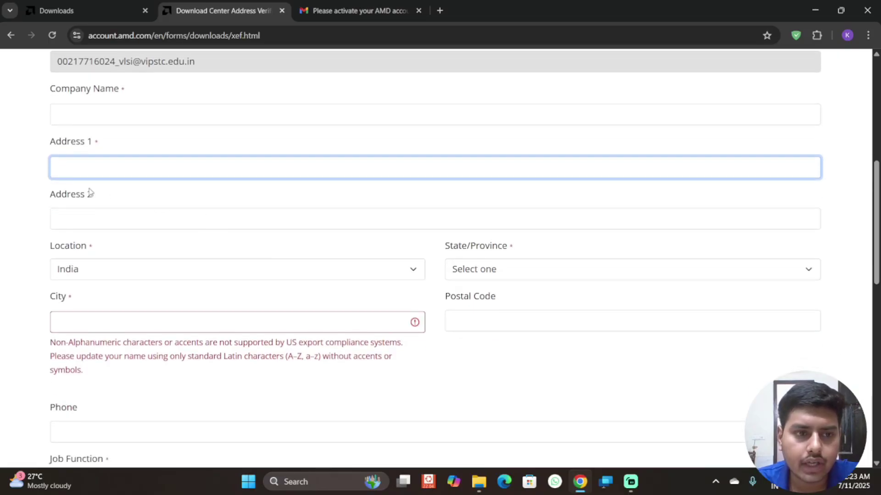
pyautogui.scroll(-2, 605, 215)
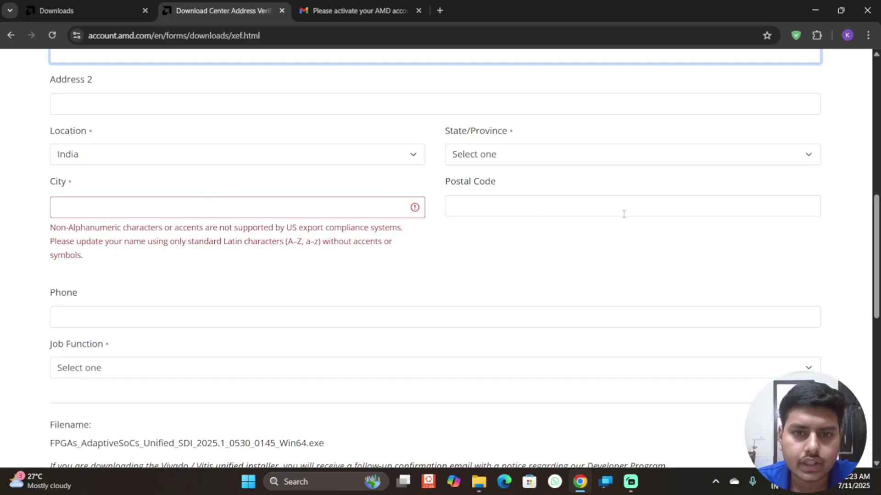
pyautogui.scroll(-2, 433, 207)
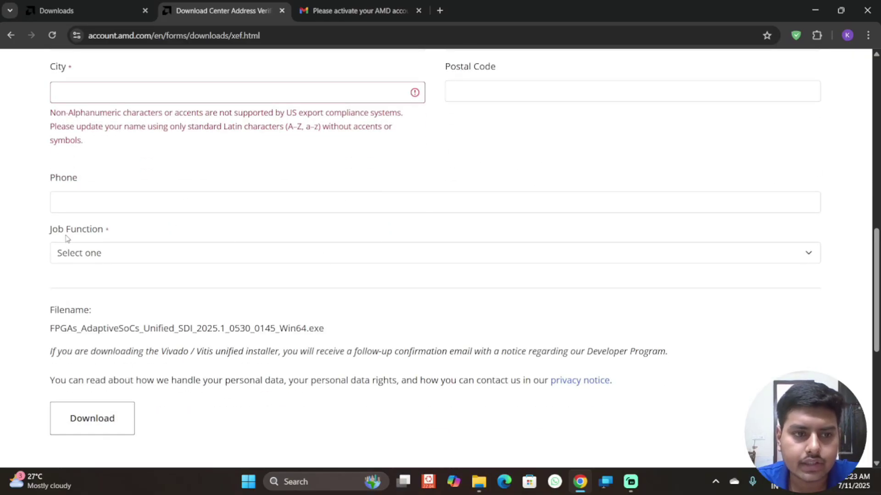
# Set Job Function to Student and request the Win64 unified installer download.
pyautogui.click(191, 253)
pyautogui.scroll(-1, 143, 203)
pyautogui.scroll(-2, 140, 192)
pyautogui.click(122, 199)
pyautogui.scroll(-1, 293, 274)
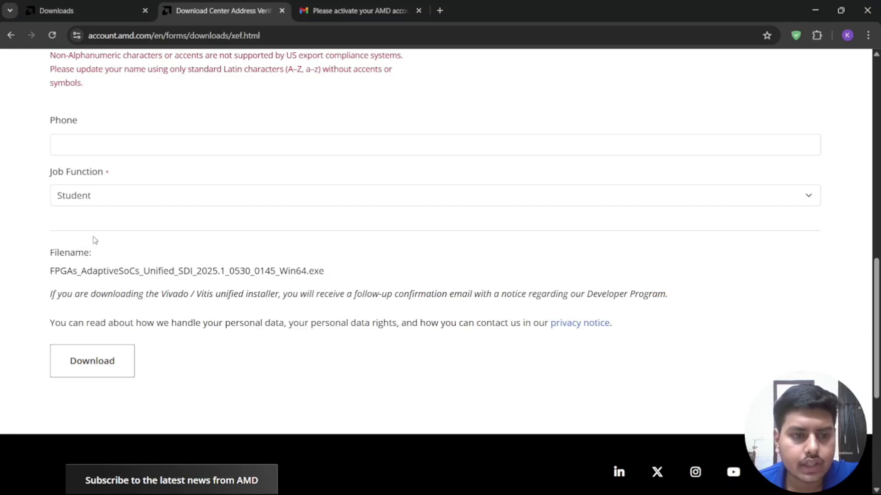
pyautogui.click(88, 359)
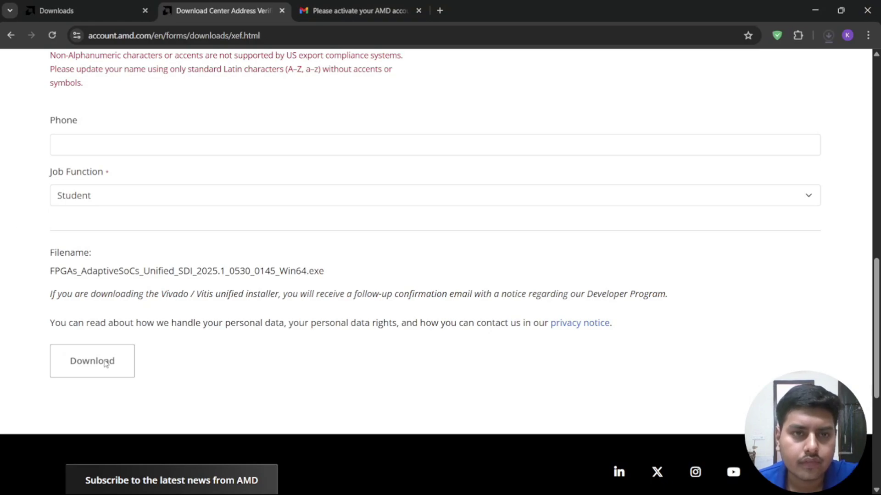
# Run FPGAs_AdaptiveSoCs_Unified_SDI_2025.1_0530_0145_Win64.exe from Chrome's downloads list once it finishes.
pyautogui.click(830, 38)
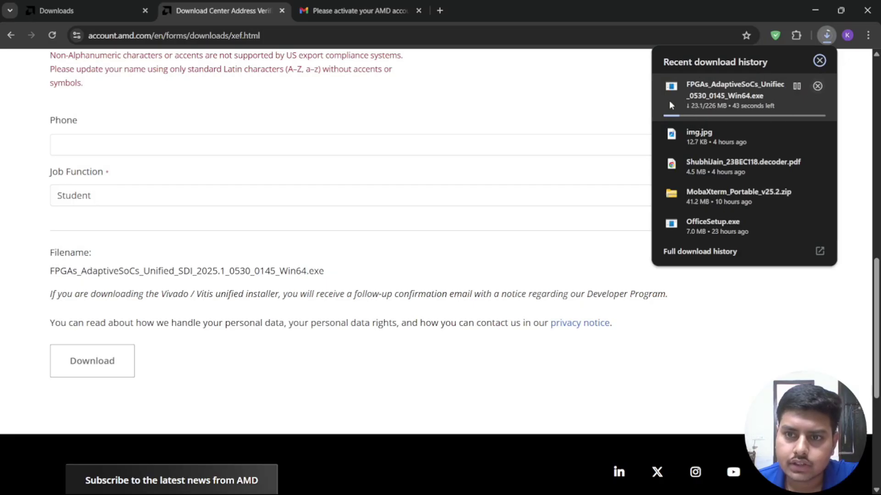
pyautogui.click(850, 125)
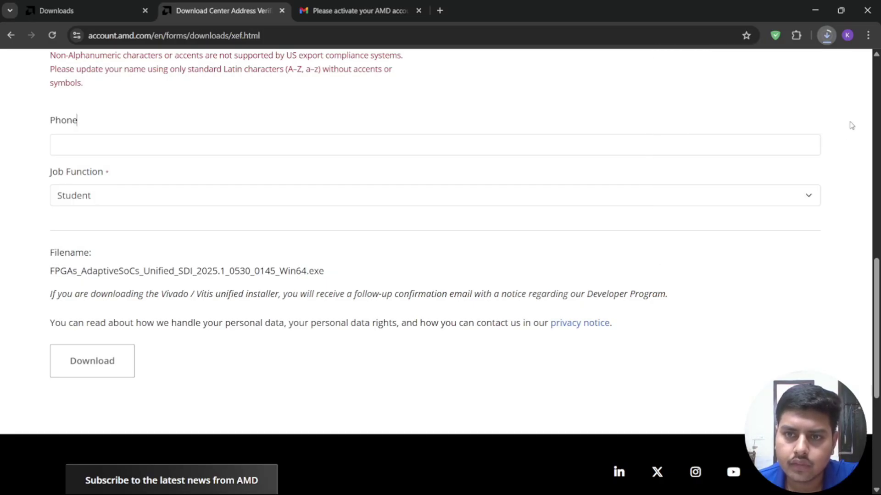
pyautogui.click(827, 35)
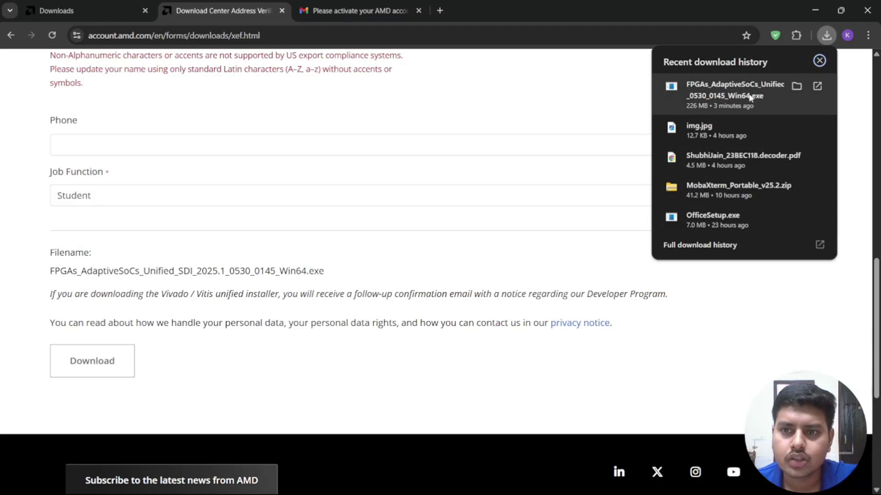
pyautogui.click(724, 93)
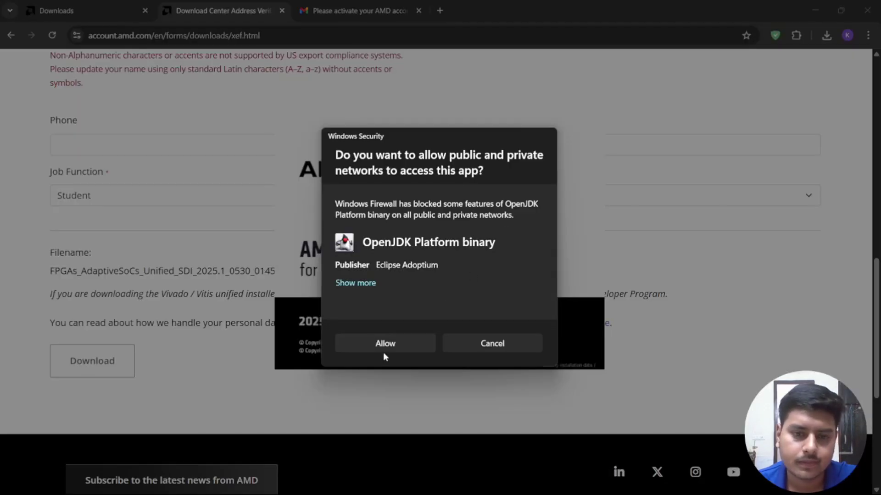
# Allow the installer through the firewall and move past the Welcome page.
pyautogui.click(392, 340)
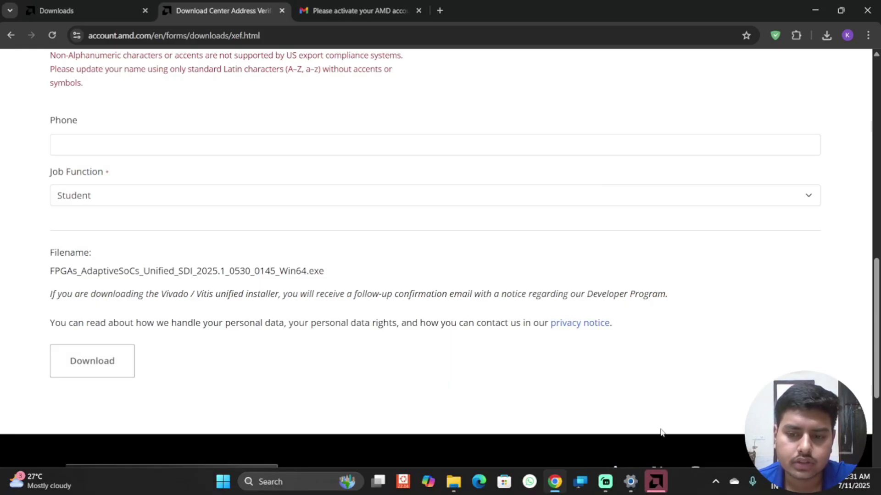
pyautogui.click(661, 492)
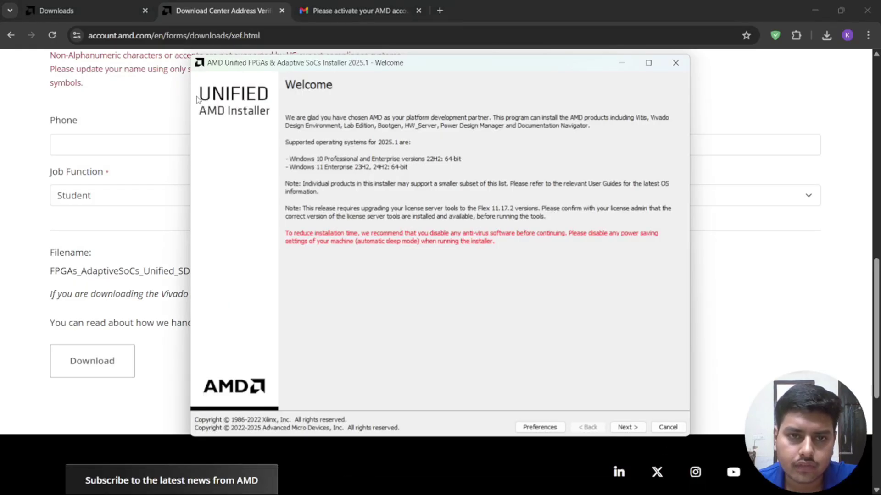
pyautogui.click(635, 426)
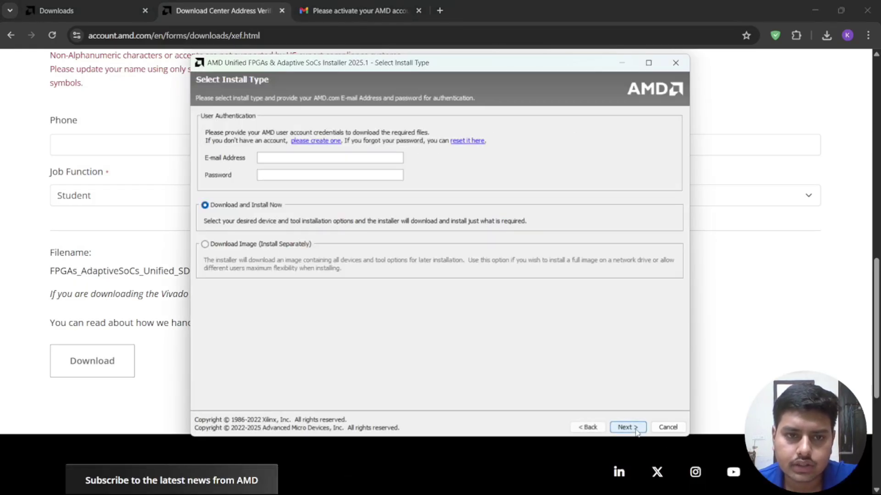
# Choose Download Image (Install Separately) to D:\Vivado with Selected Product Only.
pyautogui.click(245, 245)
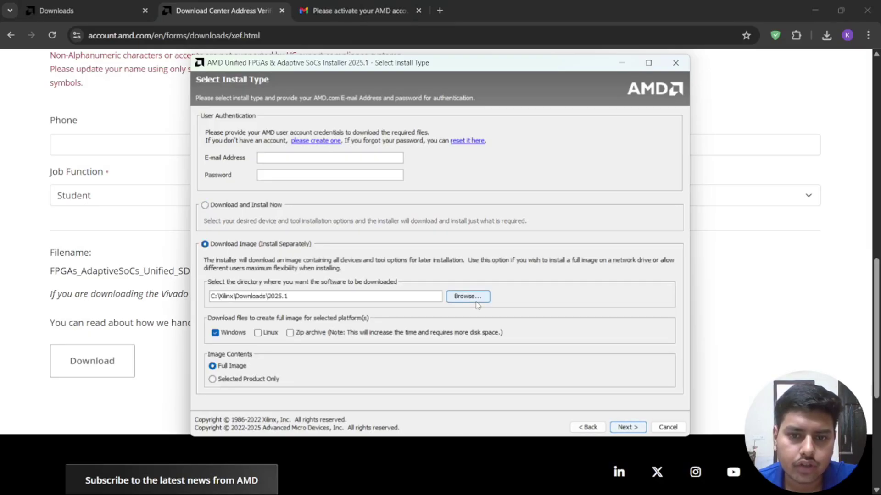
pyautogui.moveTo(311, 298); pyautogui.dragTo(198, 298)
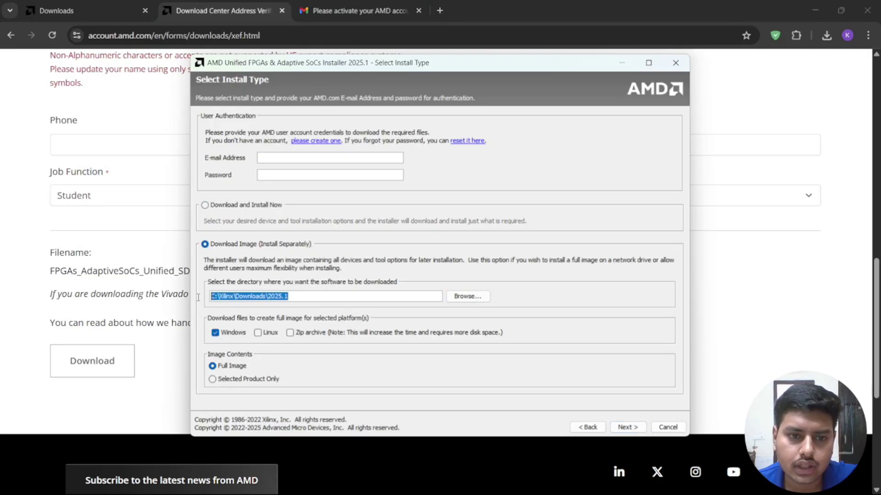
pyautogui.click(303, 296)
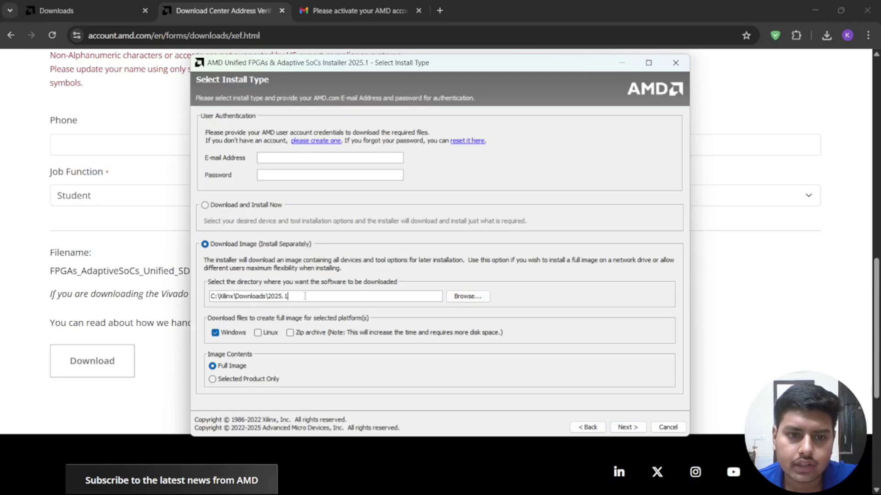
pyautogui.moveTo(305, 296); pyautogui.dragTo(212, 291)
pyautogui.click(300, 296)
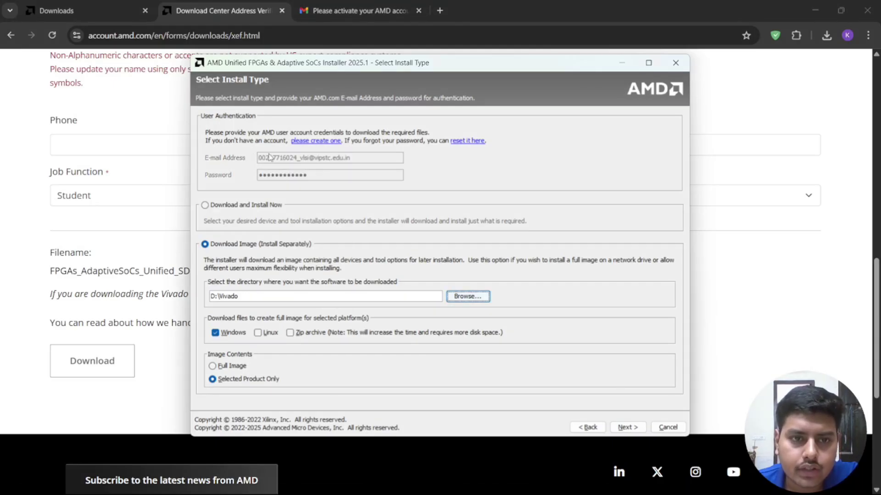
pyautogui.click(237, 299)
pyautogui.moveTo(238, 297); pyautogui.dragTo(212, 299)
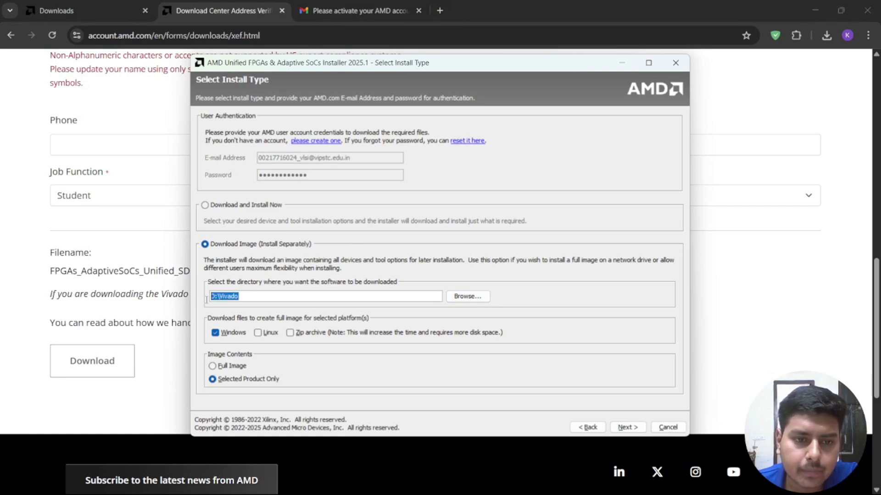
pyautogui.click(207, 299)
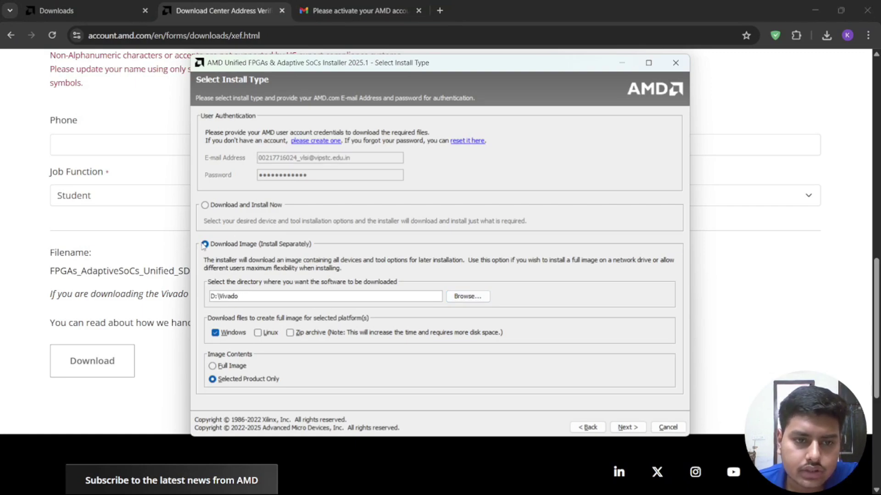
pyautogui.click(634, 426)
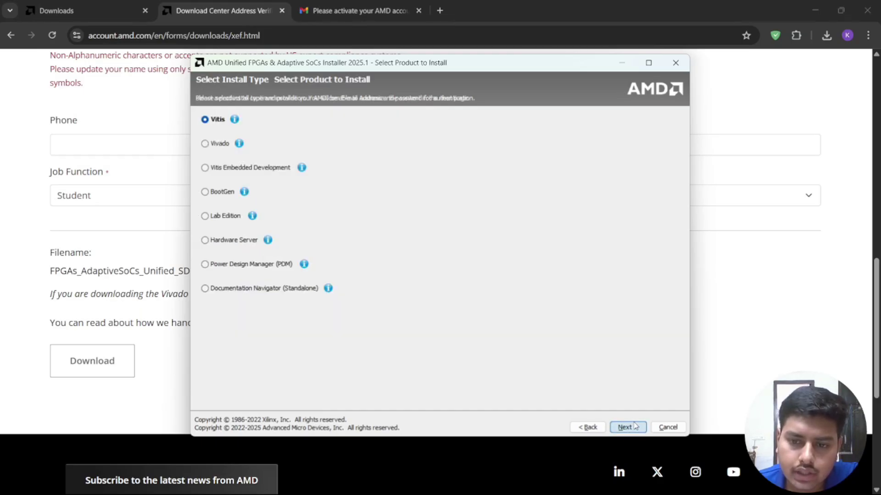
# Choose Vivado as the product and the Vivado ML Standard edition.
pyautogui.click(215, 145)
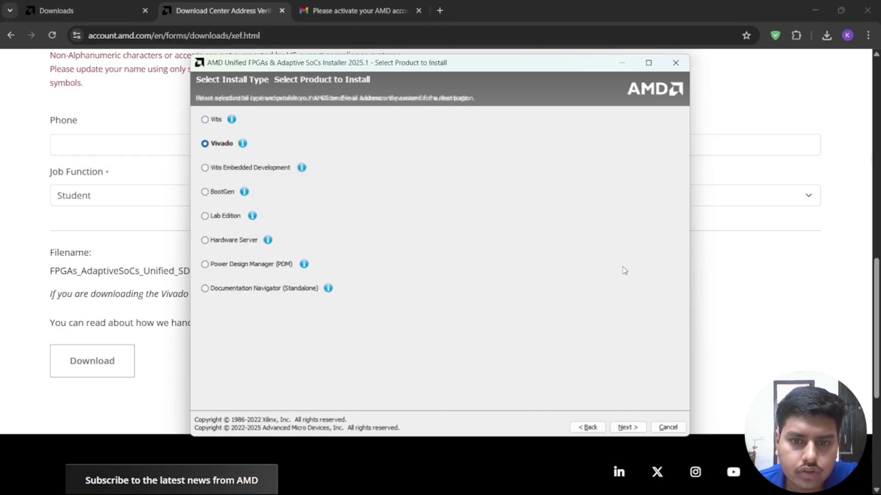
pyautogui.click(619, 427)
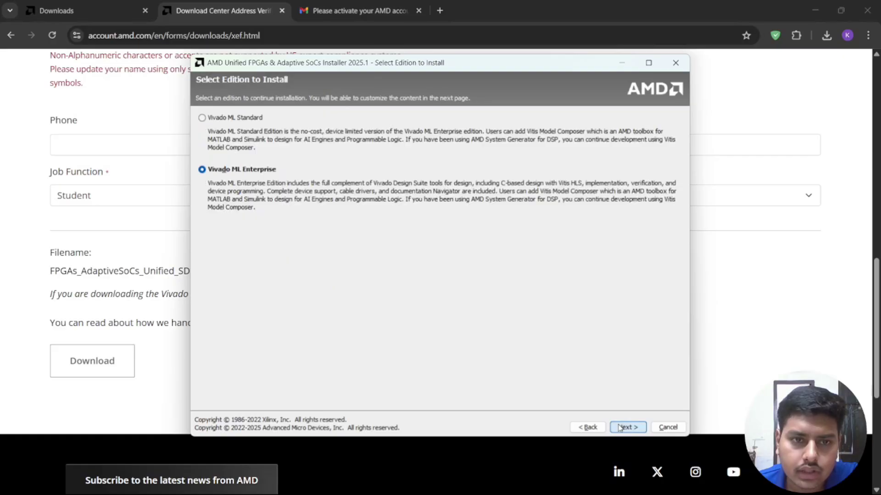
pyautogui.click(242, 119)
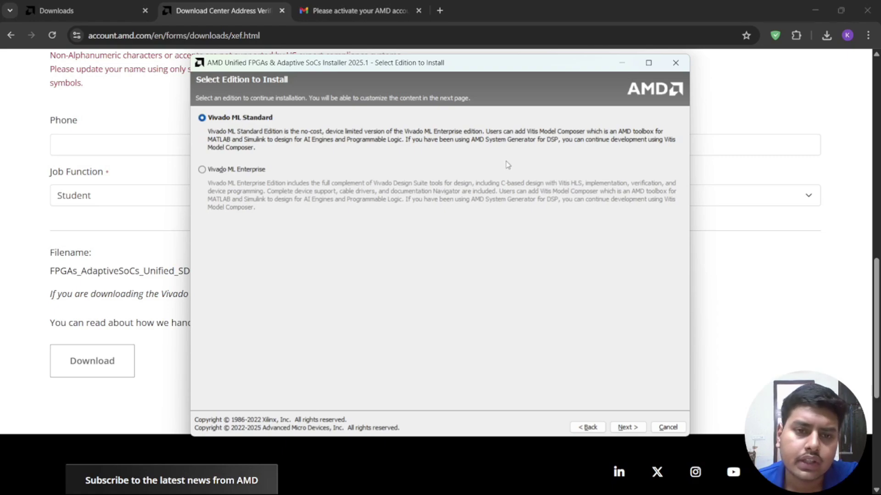
pyautogui.click(626, 427)
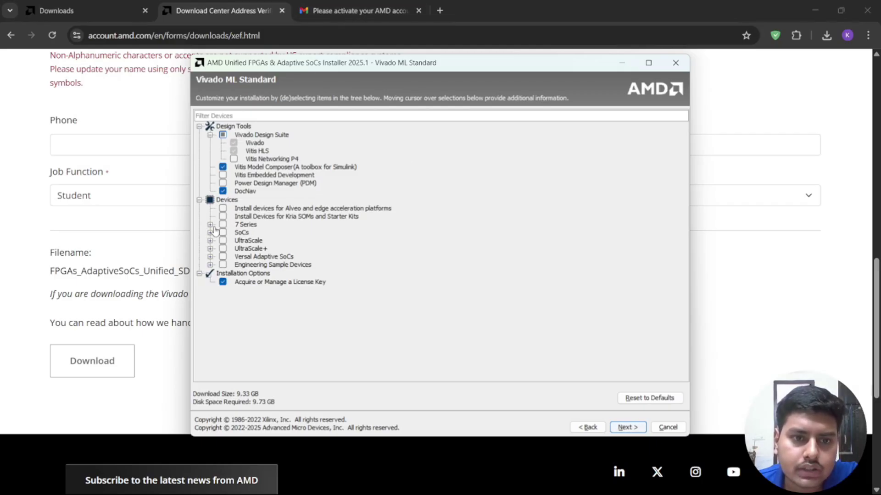
# Include 7 Series, UltraScale, UltraScale+, SoCs, Versal and Kria devices, excluding DocNav.
pyautogui.click(222, 240)
pyautogui.click(222, 249)
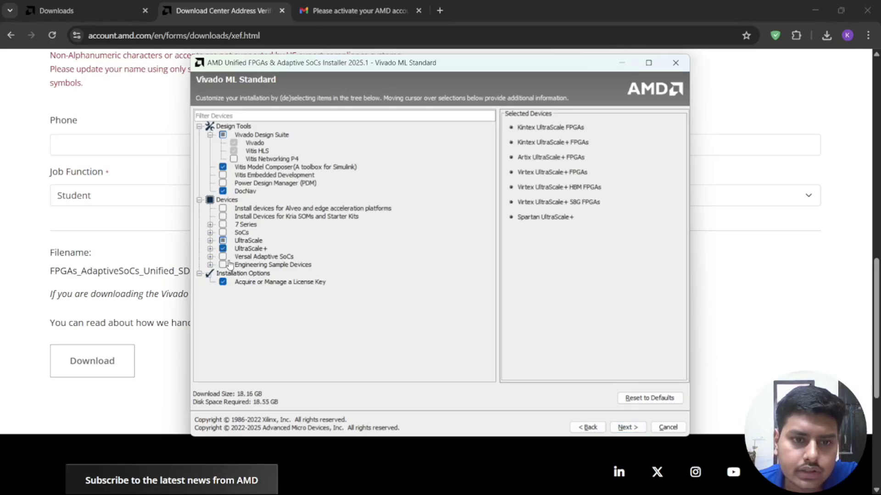
pyautogui.click(223, 191)
pyautogui.click(222, 225)
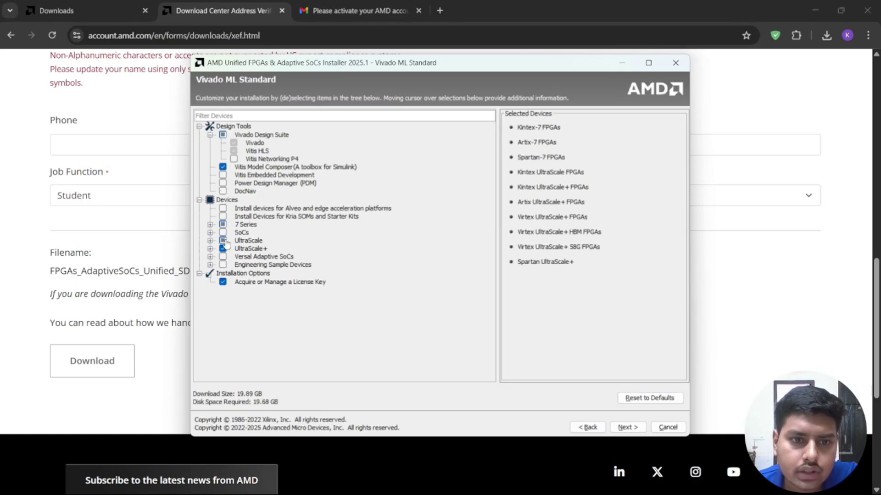
pyautogui.click(222, 233)
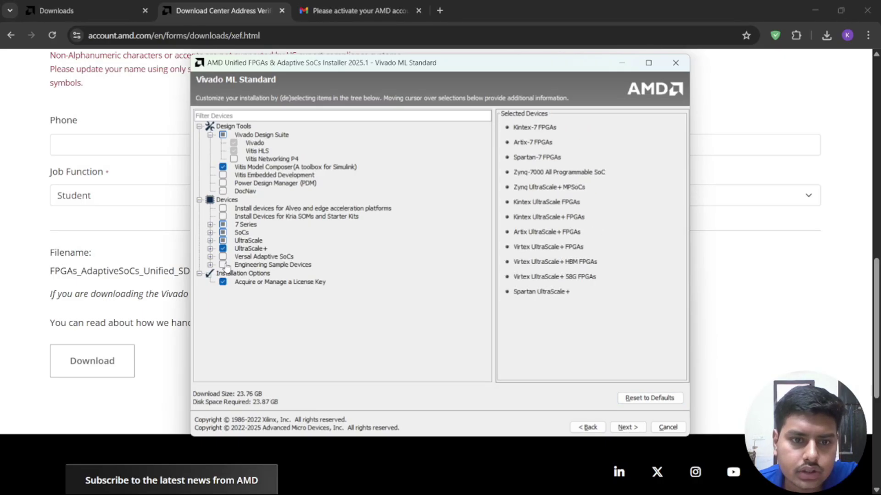
pyautogui.click(223, 257)
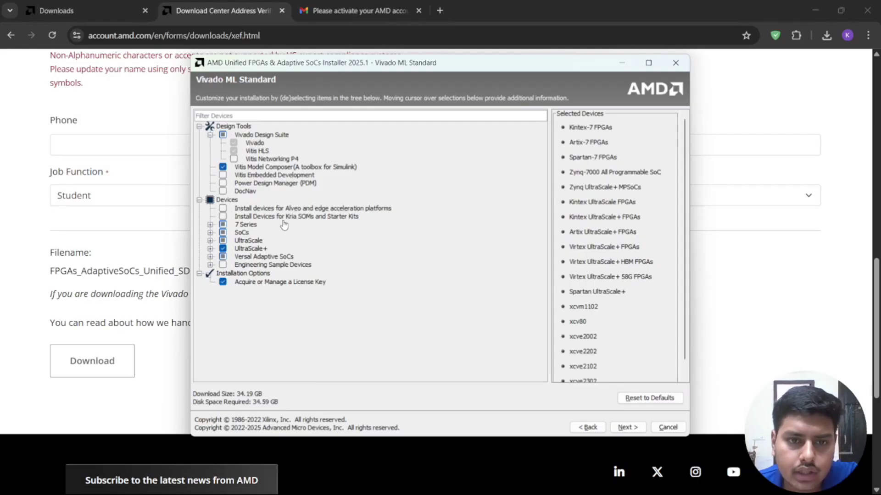
pyautogui.click(253, 216)
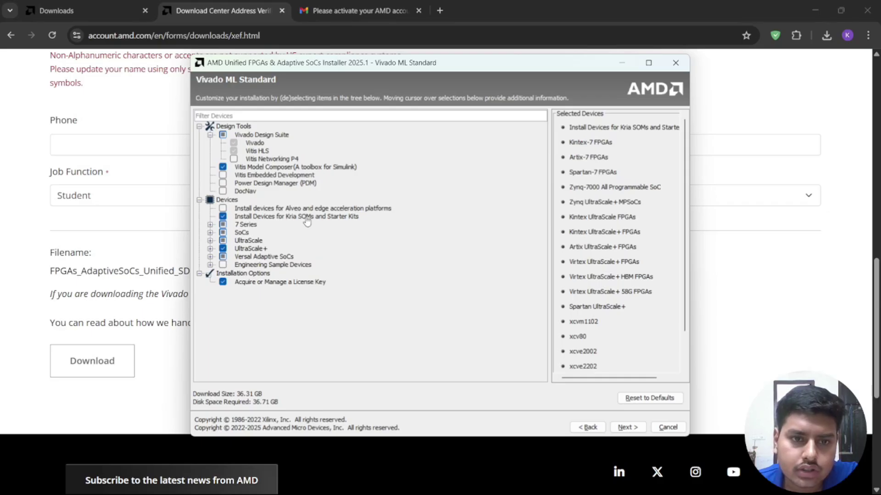
pyautogui.click(627, 427)
# Download the installation image to D:\Vivado and acknowledge the success message.
pyautogui.click(626, 427)
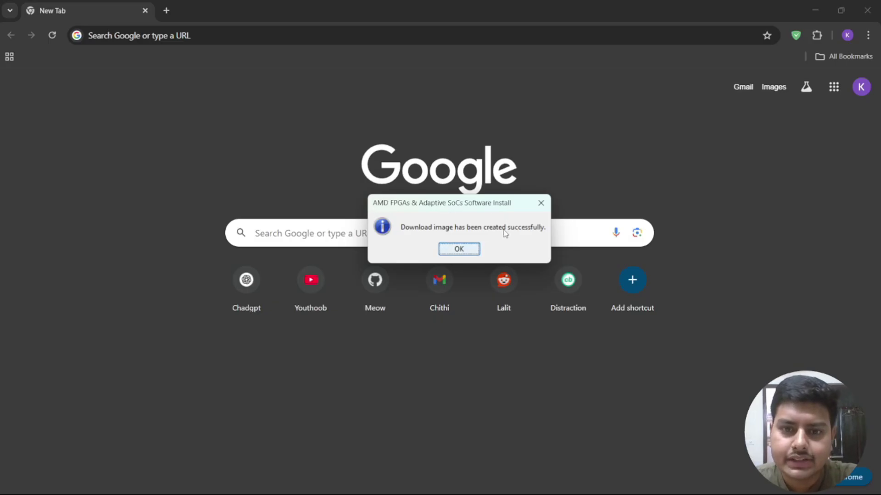
pyautogui.click(458, 249)
# Go to the D:\Vivado folder in File Explorer and launch xsetup.
pyautogui.moveTo(466, 418)
pyautogui.click(495, 402)
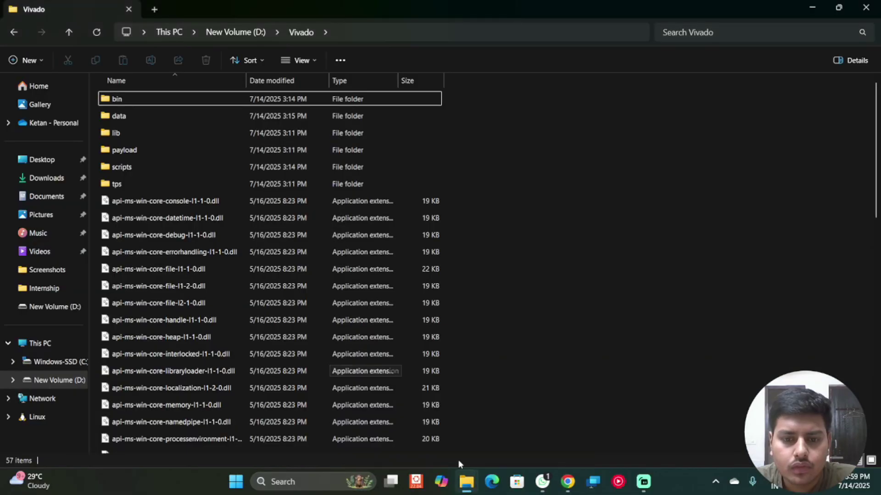
pyautogui.click(169, 32)
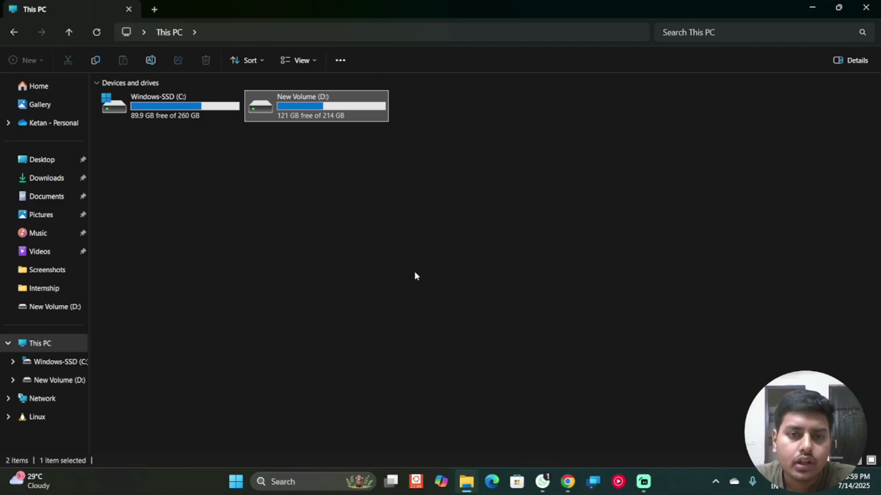
pyautogui.doubleClick(331, 110)
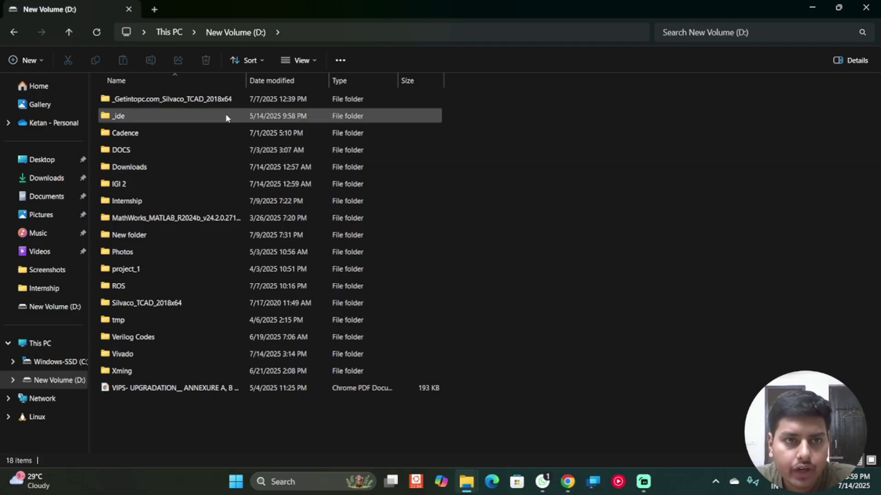
pyautogui.doubleClick(186, 354)
pyautogui.scroll(-10, 244, 236)
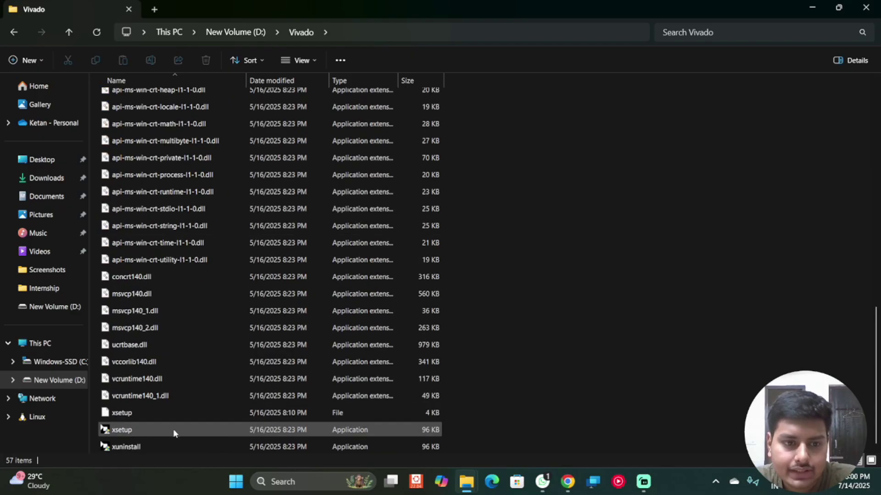
pyautogui.doubleClick(202, 428)
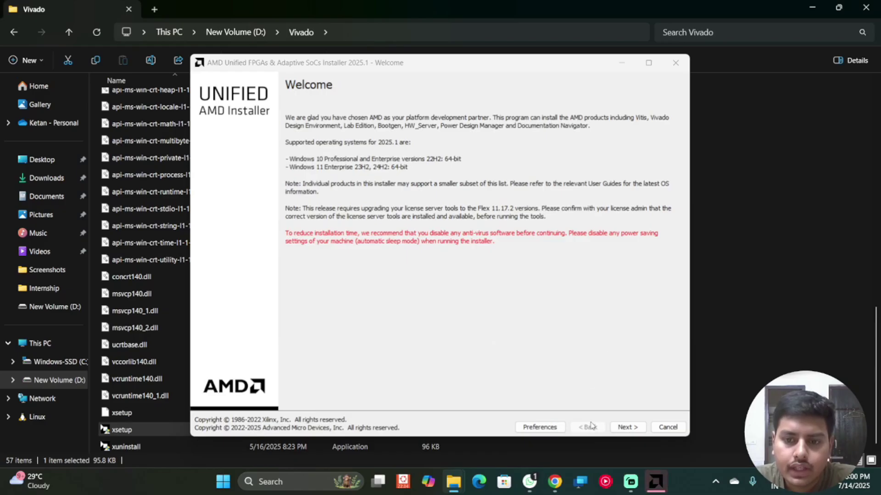
# Move past the Welcome page and accept all four licence agreements.
pyautogui.click(625, 428)
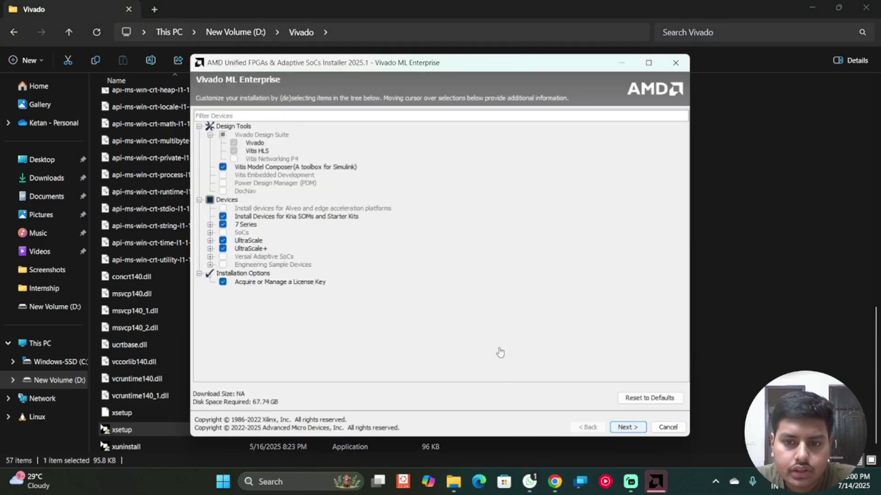
pyautogui.click(626, 427)
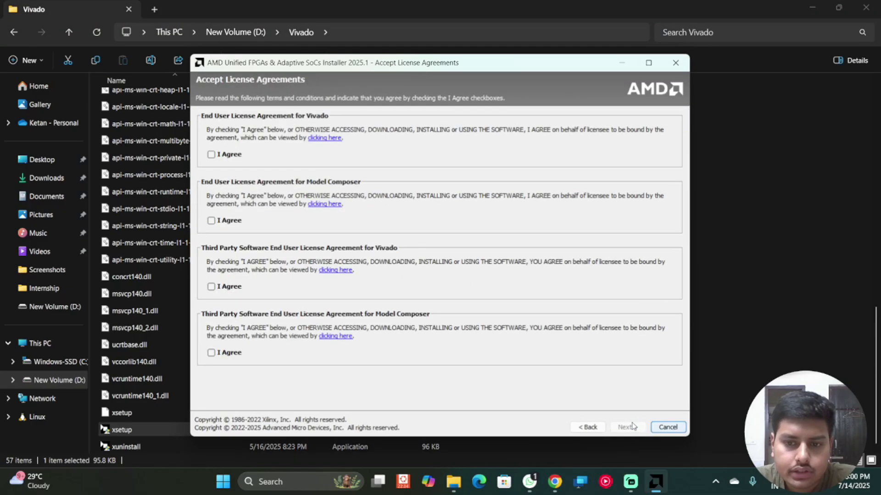
pyautogui.click(211, 154)
pyautogui.click(210, 221)
pyautogui.click(211, 286)
pyautogui.click(216, 352)
pyautogui.click(625, 428)
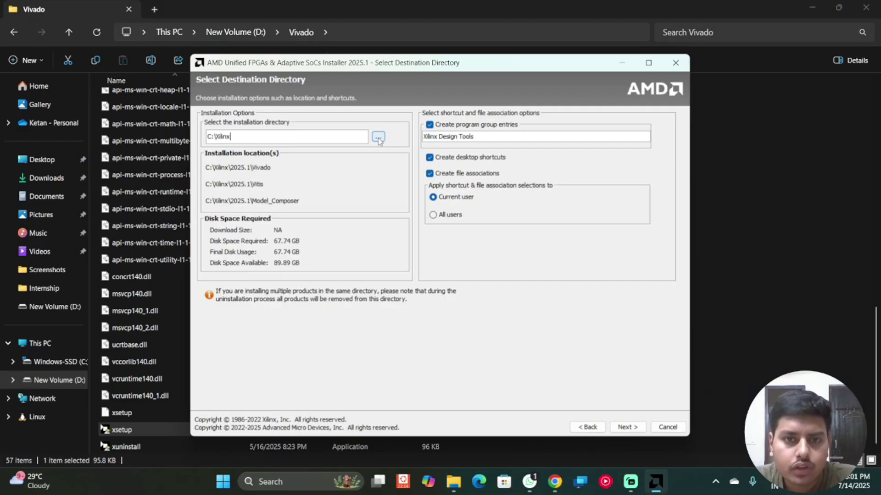
# Create a new Vivado1 folder on D: as the installation directory and continue.
pyautogui.click(378, 138)
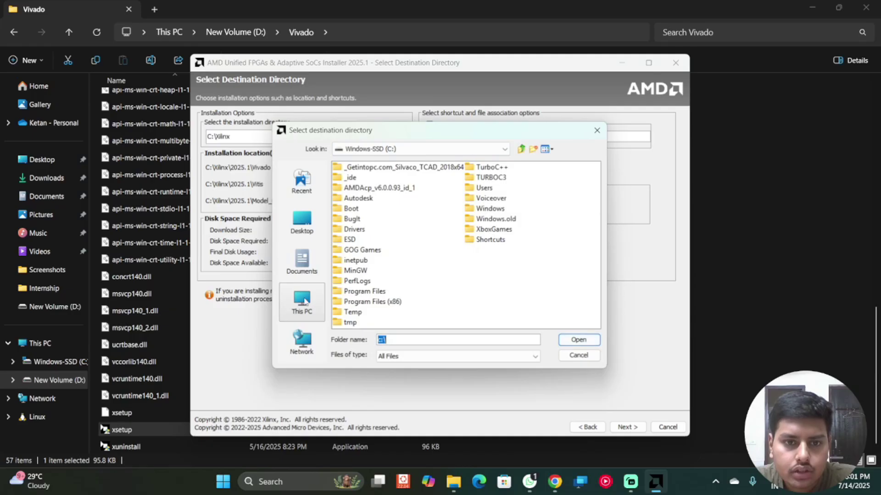
pyautogui.click(304, 300)
pyautogui.doubleClick(389, 177)
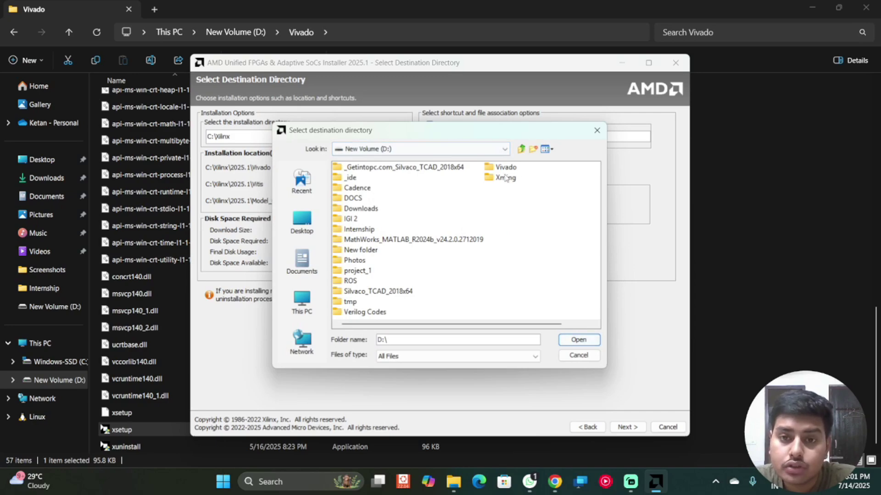
pyautogui.click(533, 153)
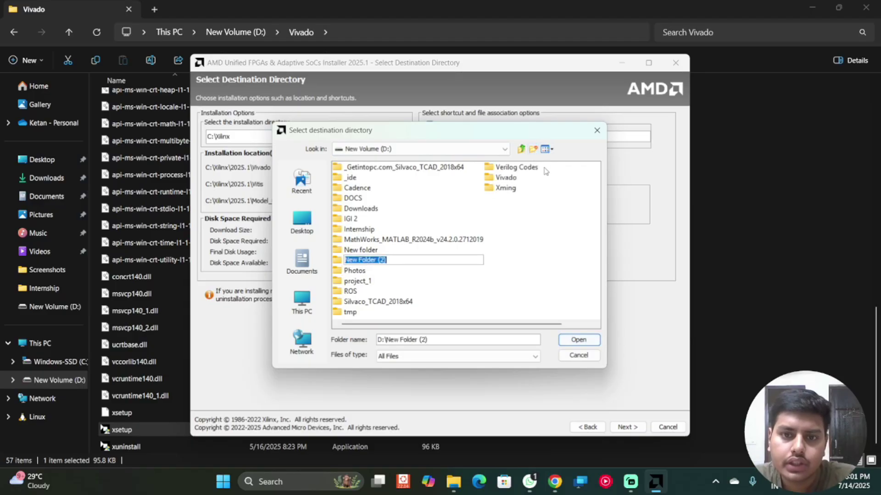
pyautogui.write('Vivado1')
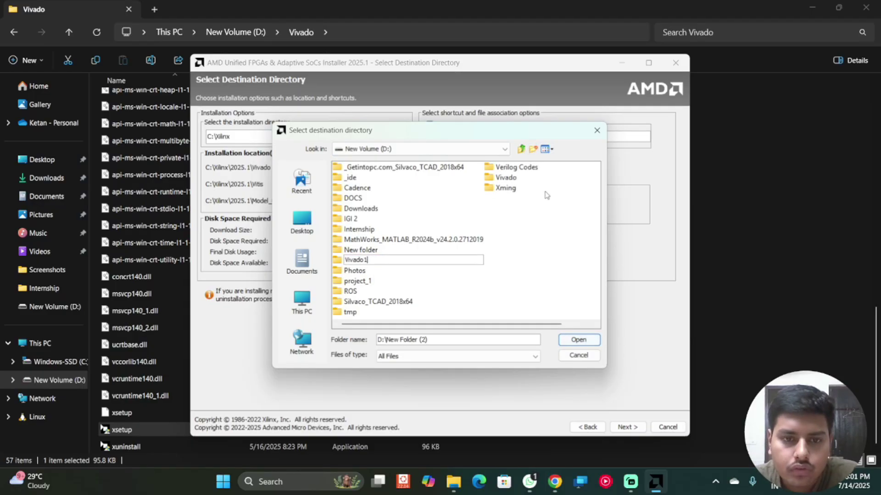
pyautogui.click(571, 341)
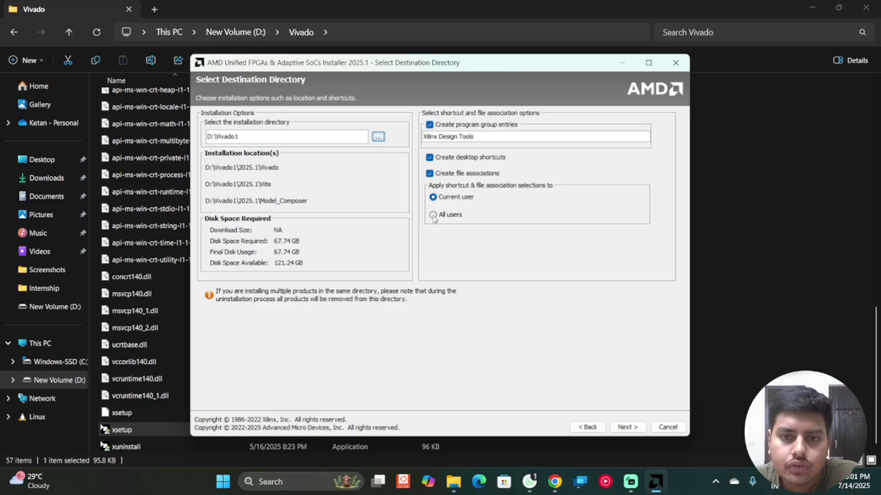
pyautogui.click(625, 427)
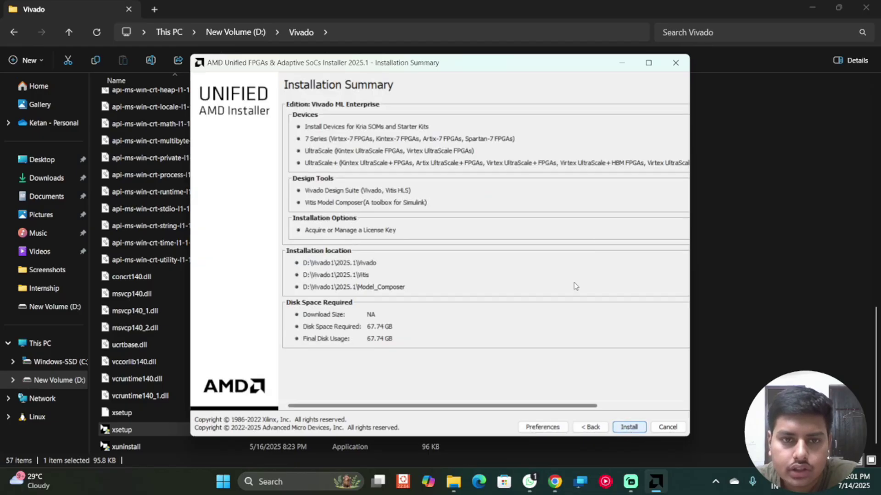
# Start the Vivado ML Enterprise installation, then close the Vivado License Manager and confirm exiting.
pyautogui.click(630, 427)
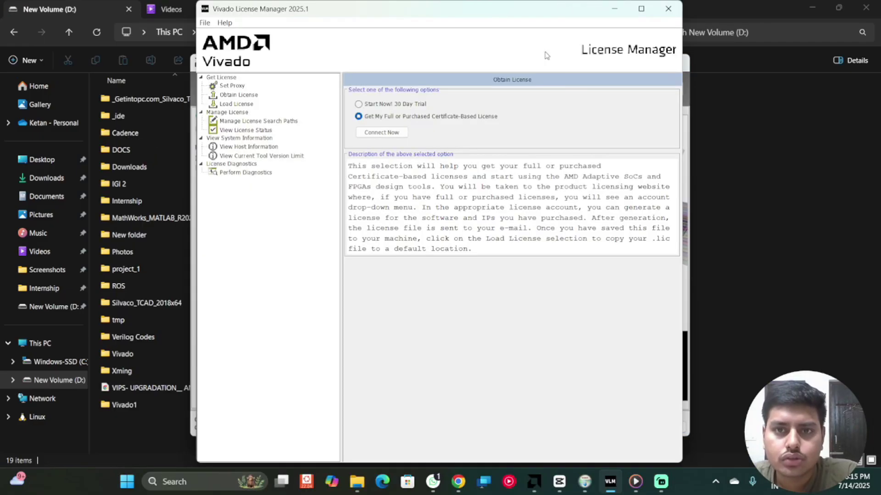
pyautogui.moveTo(526, 4); pyautogui.dragTo(675, 119)
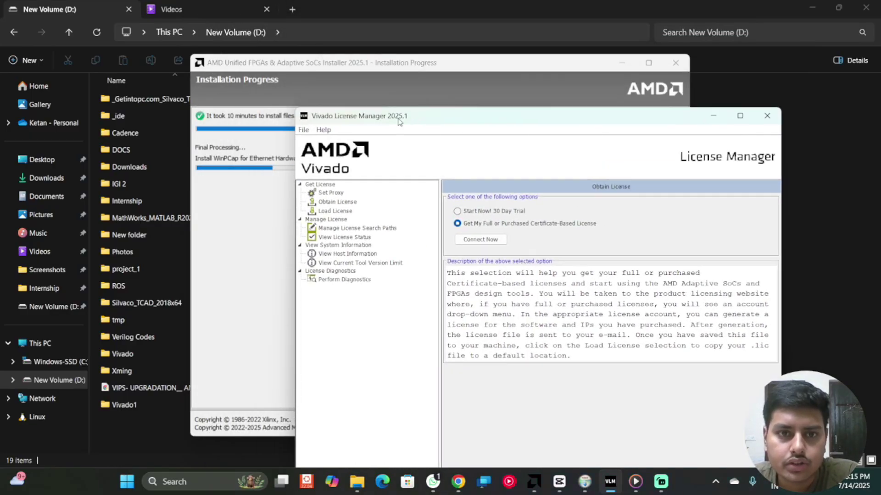
pyautogui.moveTo(421, 120); pyautogui.dragTo(378, 1)
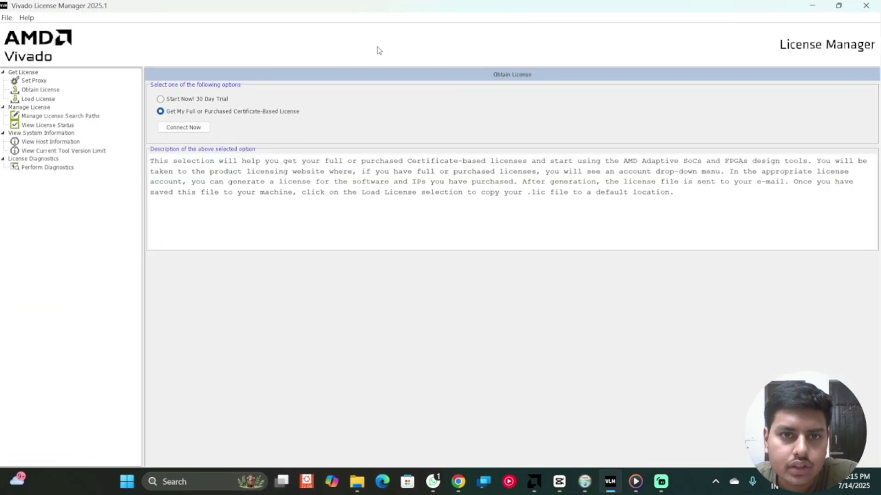
pyautogui.click(865, 6)
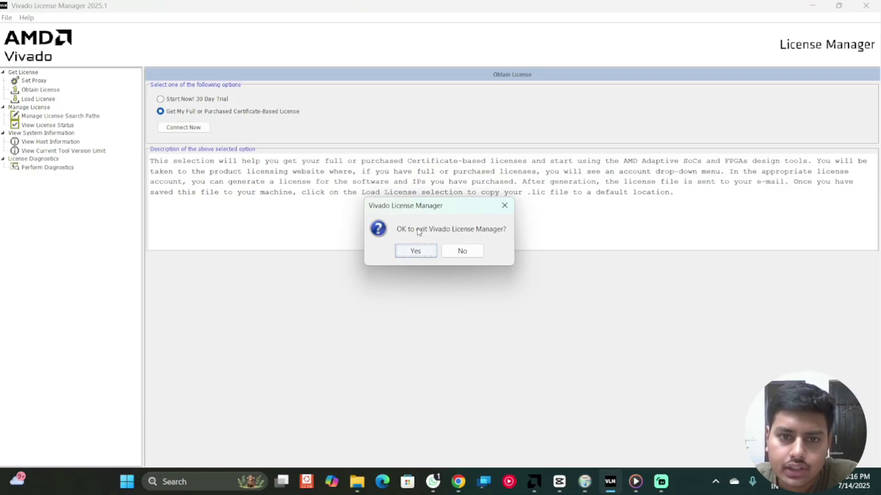
pyautogui.click(415, 251)
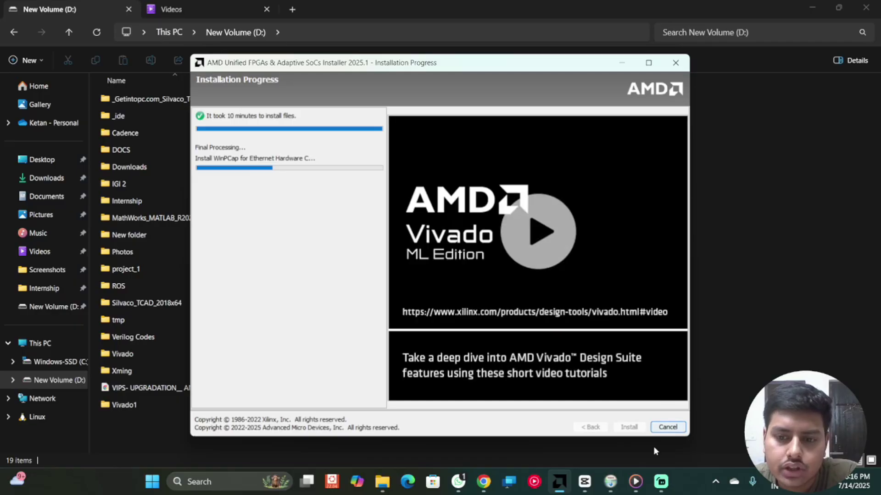
# Run through WinPcap 4.1.3 setup, accepting the licence with boot-time driver start enabled.
pyautogui.click(609, 420)
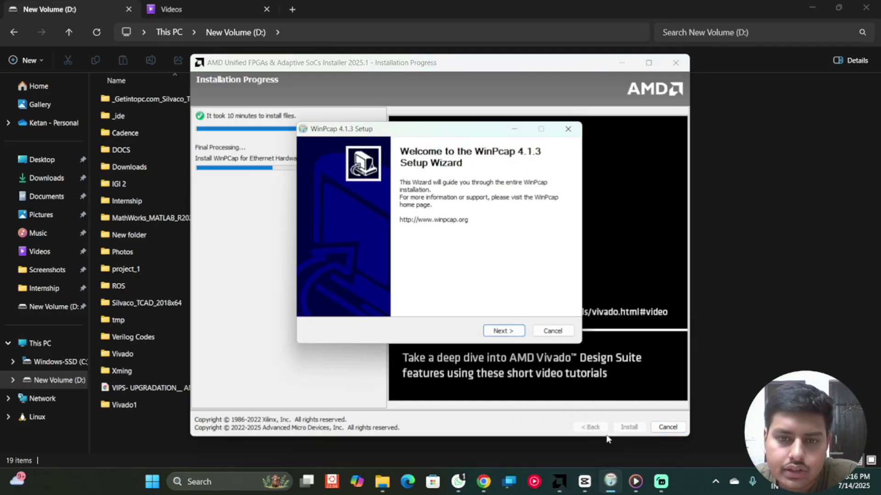
pyautogui.click(497, 333)
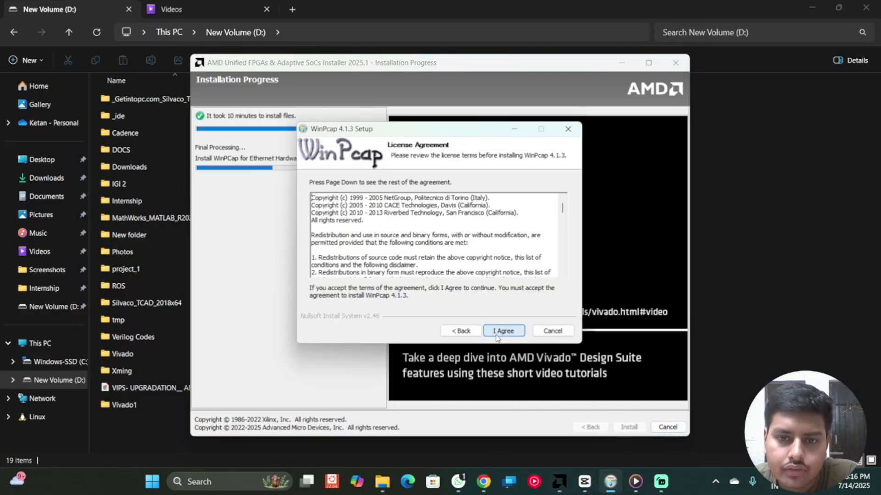
pyautogui.click(521, 332)
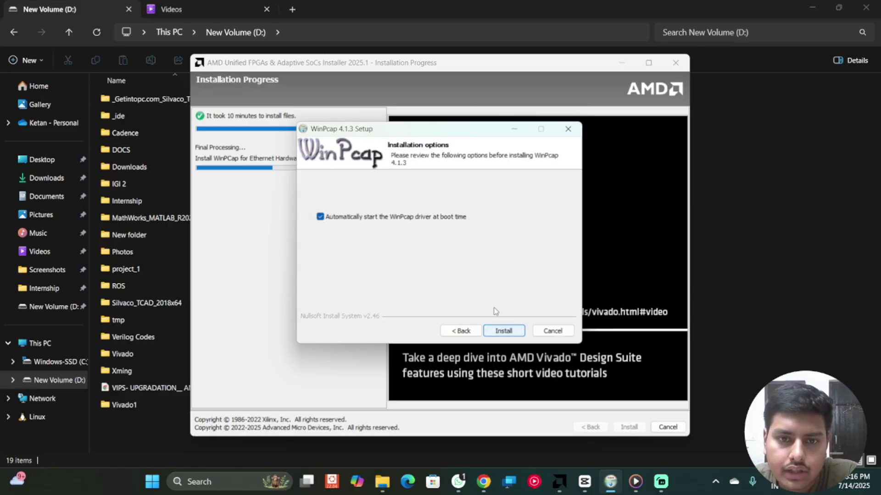
pyautogui.click(509, 332)
pyautogui.click(506, 331)
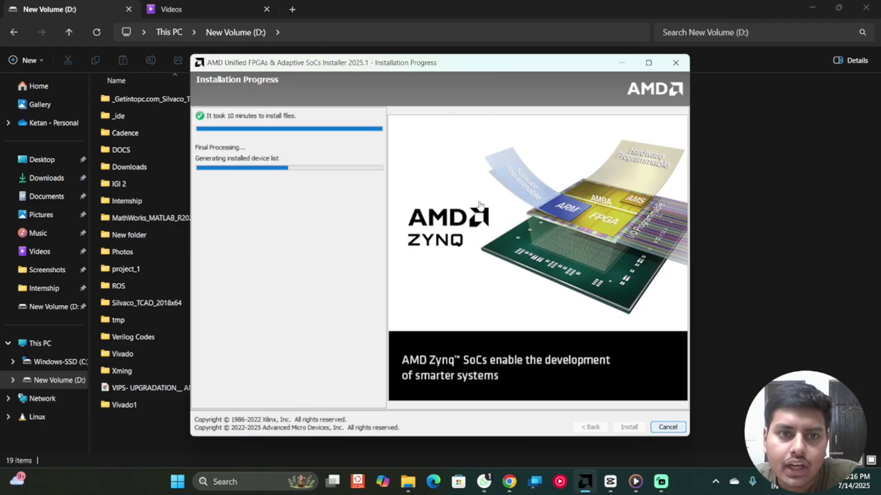
# Hide the installer and Explorer, then restore the installer showing 'Installation completed successfully.'.
pyautogui.click(622, 64)
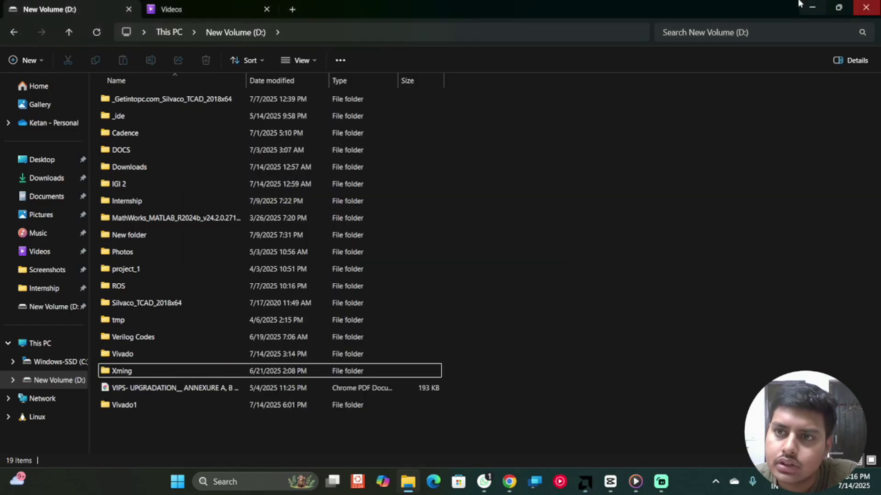
pyautogui.click(812, 11)
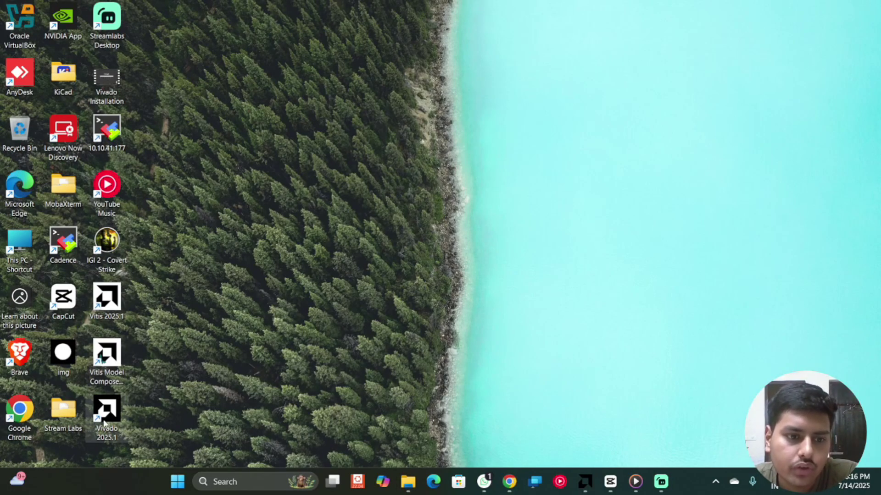
pyautogui.moveTo(108, 415)
pyautogui.mouseDown()
pyautogui.moveTo(115, 404)
pyautogui.moveTo(140, 407)
pyautogui.moveTo(96, 407)
pyautogui.moveTo(108, 428)
pyautogui.mouseUp()
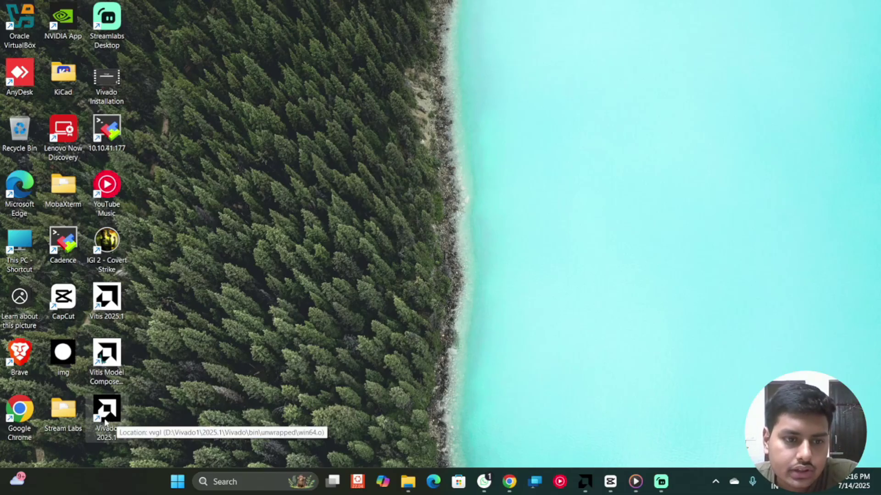
pyautogui.click(588, 483)
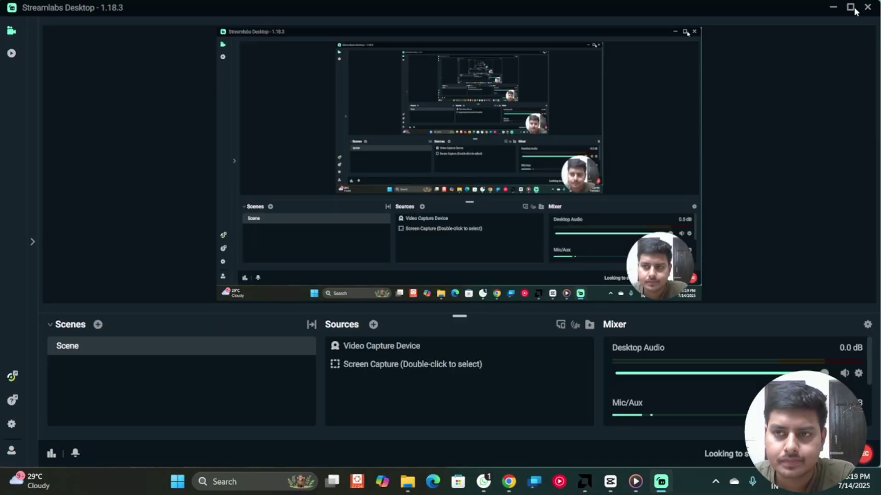
pyautogui.click(835, 7)
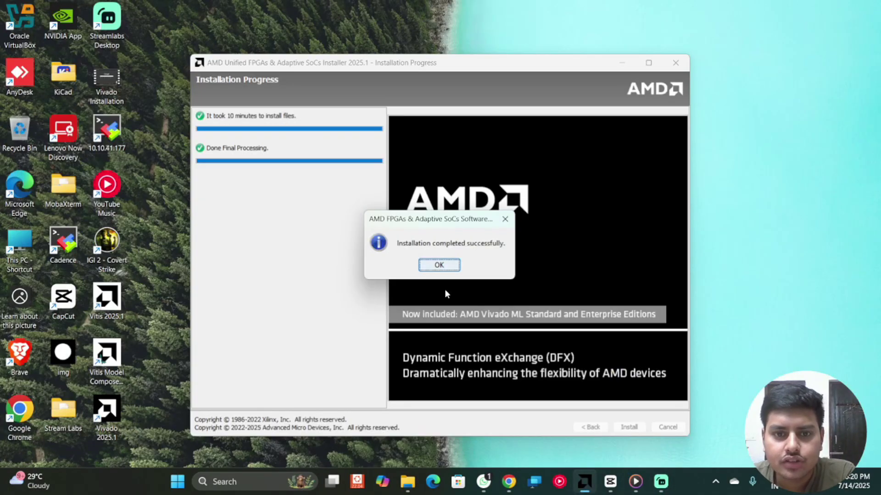
# Close the finished installer with OK and refresh the desktop twice.
pyautogui.click(439, 265)
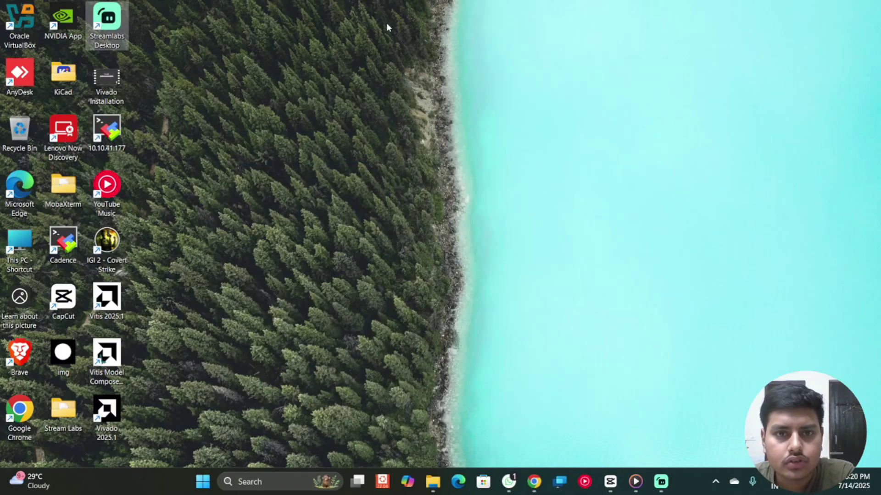
pyautogui.rightClick(384, 43)
pyautogui.click(449, 92)
pyautogui.rightClick(423, 78)
pyautogui.click(469, 127)
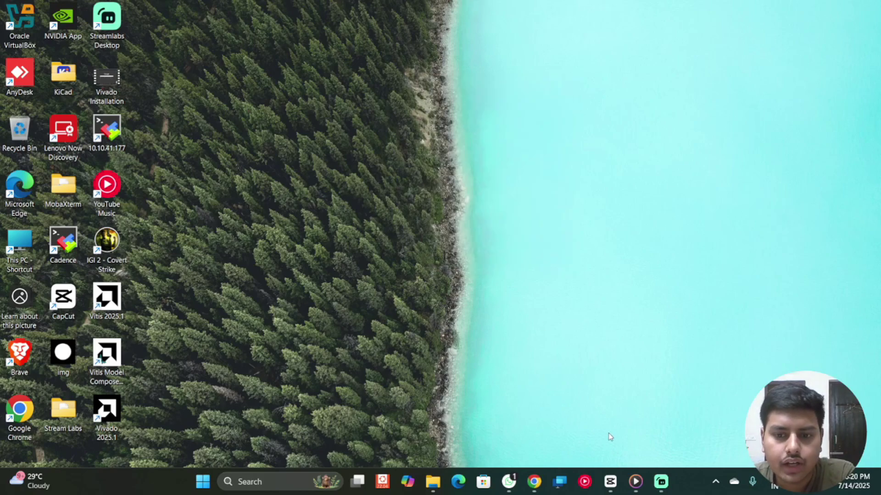
# Look through the D:\Vivado installer folder in File Explorer, then minimize Explorer.
pyautogui.click(433, 482)
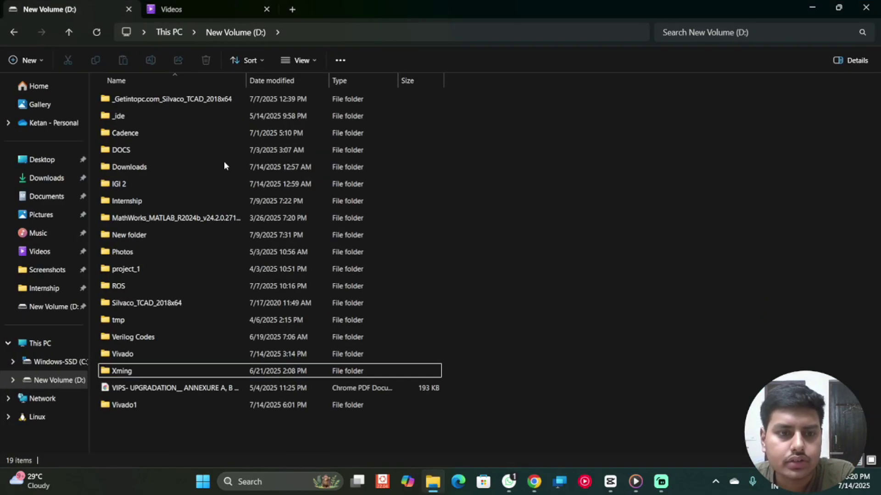
pyautogui.doubleClick(207, 350)
pyautogui.scroll(-10, 290, 252)
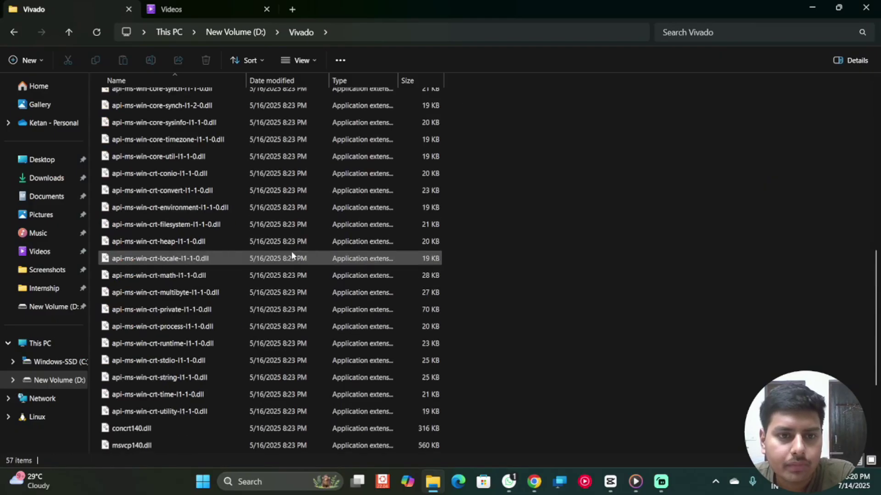
pyautogui.click(70, 32)
pyautogui.rightClick(253, 354)
pyautogui.click(845, 328)
pyautogui.click(848, 276)
pyautogui.click(811, 7)
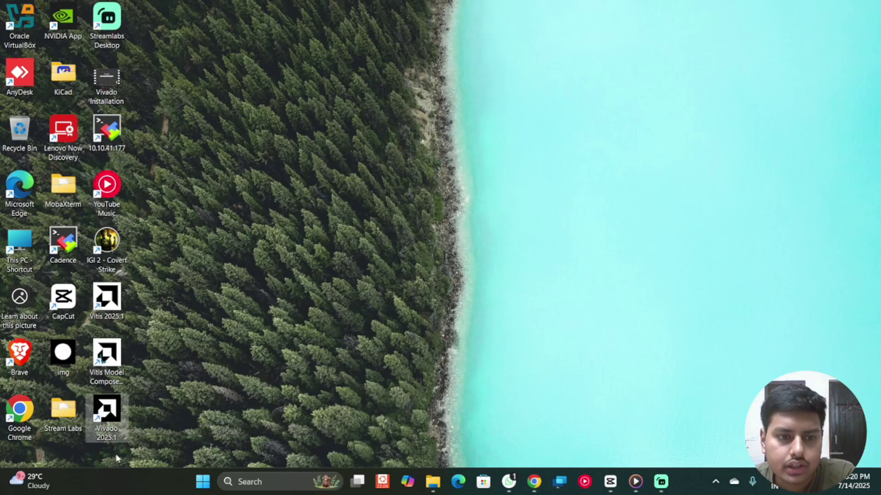
# Launch Vivado 2025.1 from its desktop shortcut.
pyautogui.doubleClick(120, 415)
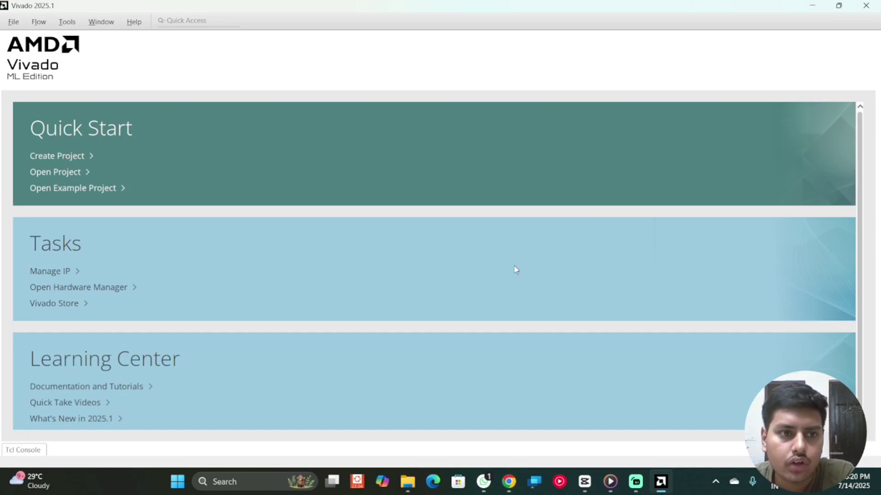
# Permanently delete the Vivado installer folder from New Volume (D:), keeping Vivado1.
pyautogui.click(407, 482)
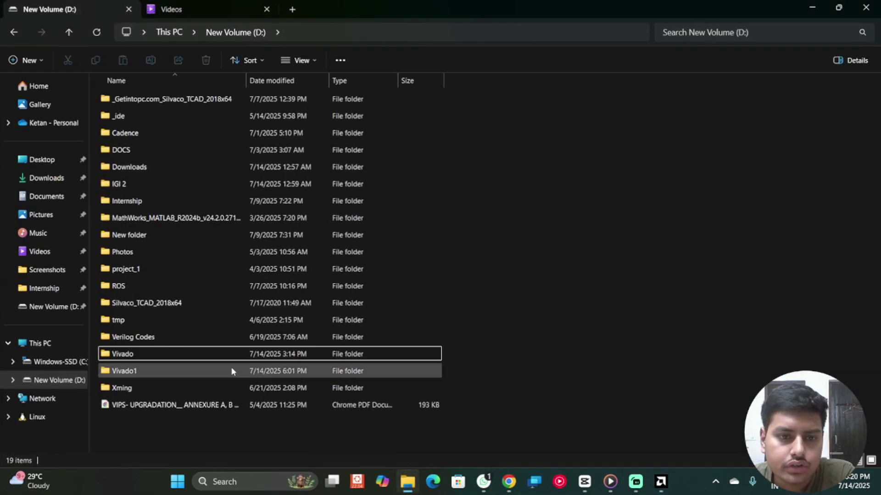
pyautogui.rightClick(248, 354)
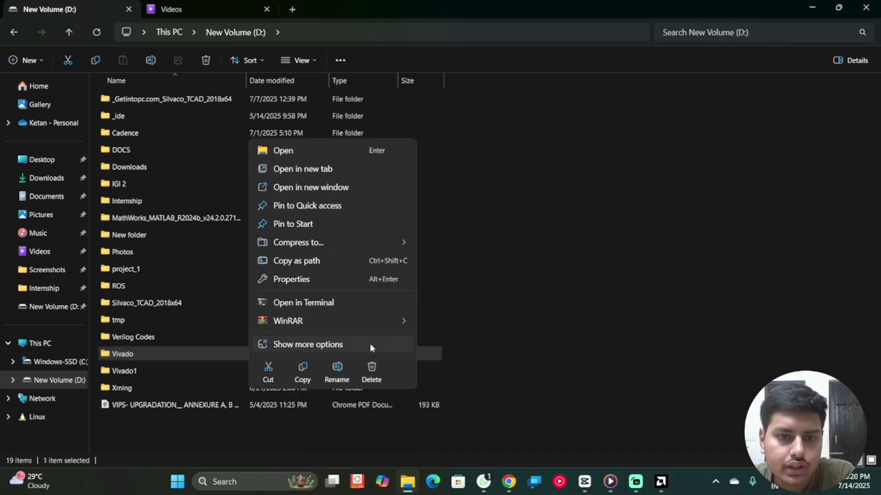
pyautogui.click(378, 368)
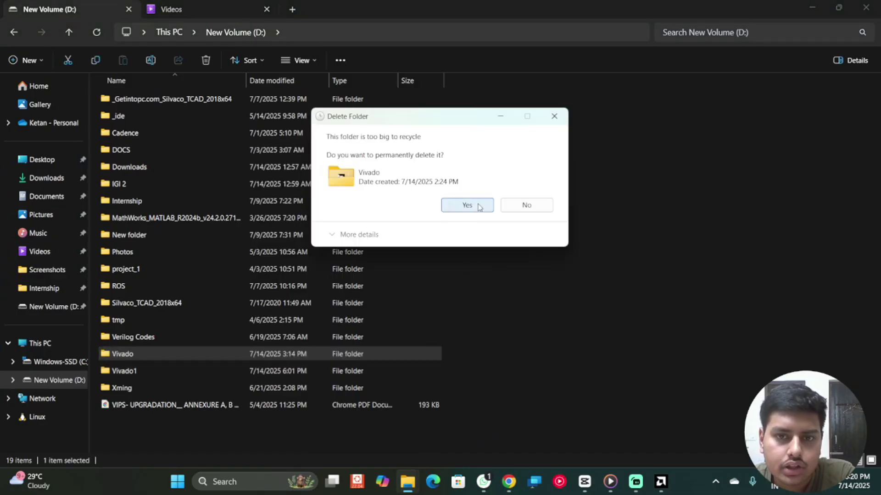
pyautogui.click(467, 205)
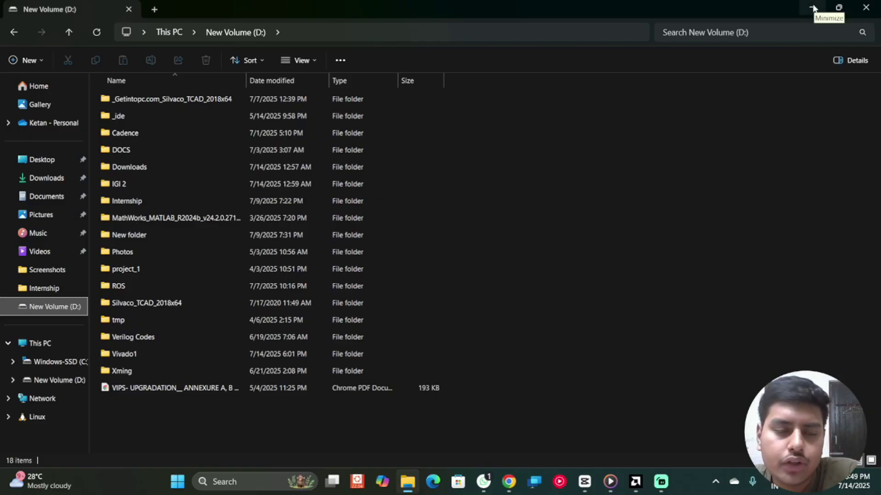
# Open the Recycle Bin, cancel emptying it, and minimize it again.
pyautogui.click(813, 8)
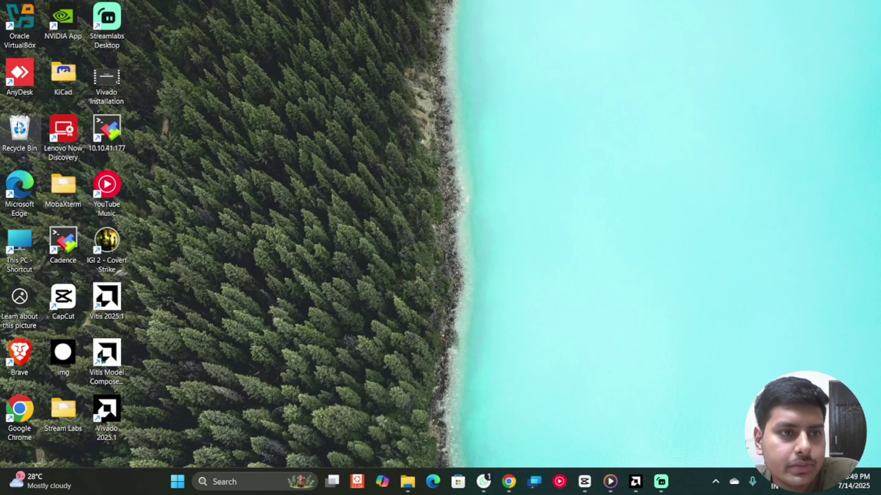
pyautogui.doubleClick(19, 128)
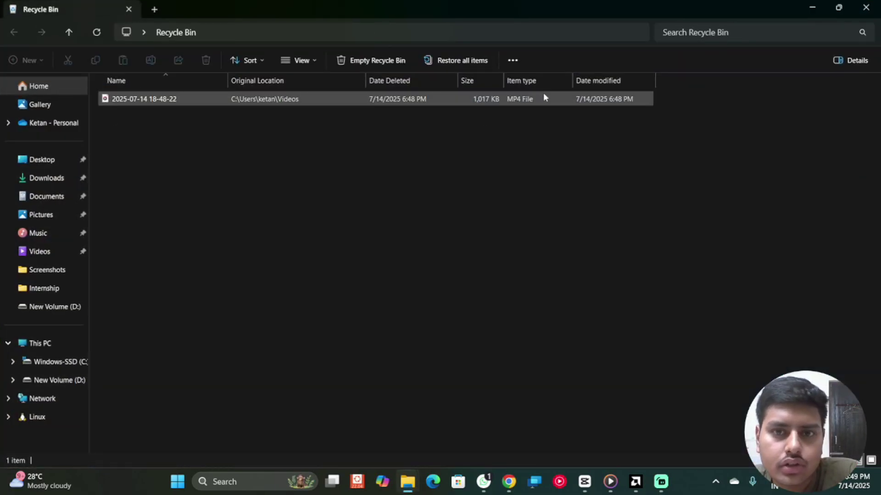
pyautogui.click(399, 57)
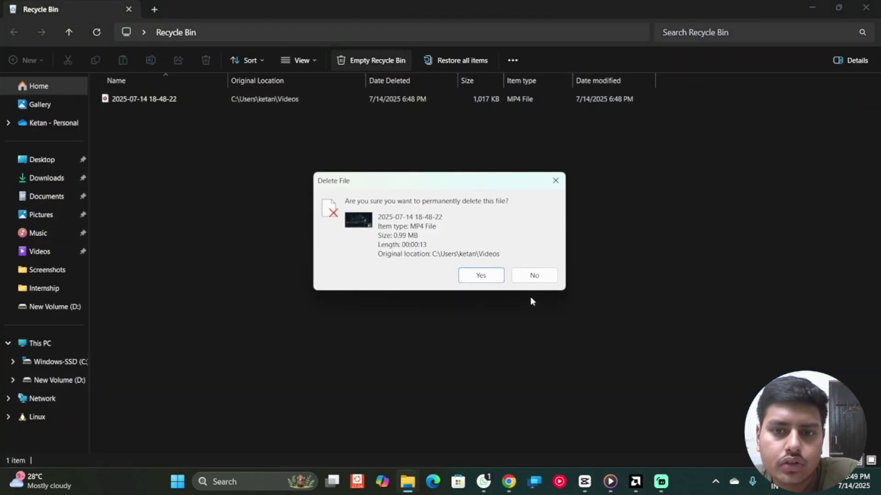
pyautogui.click(552, 181)
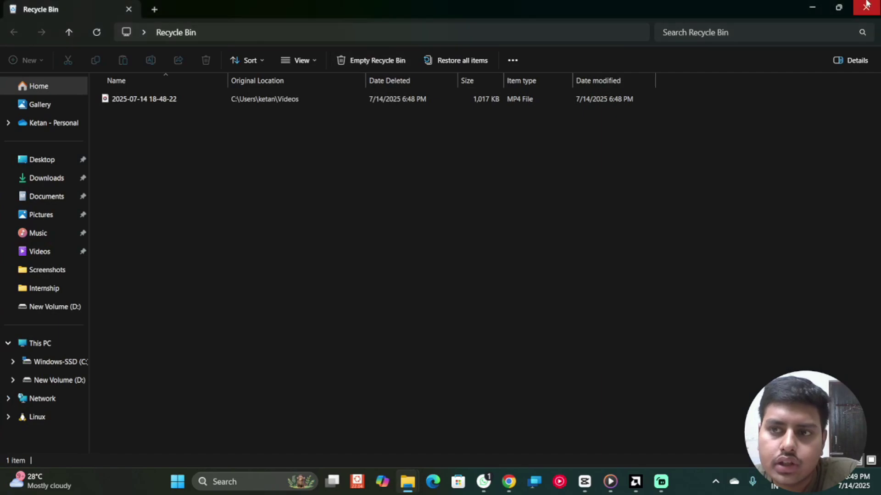
pyautogui.click(809, 8)
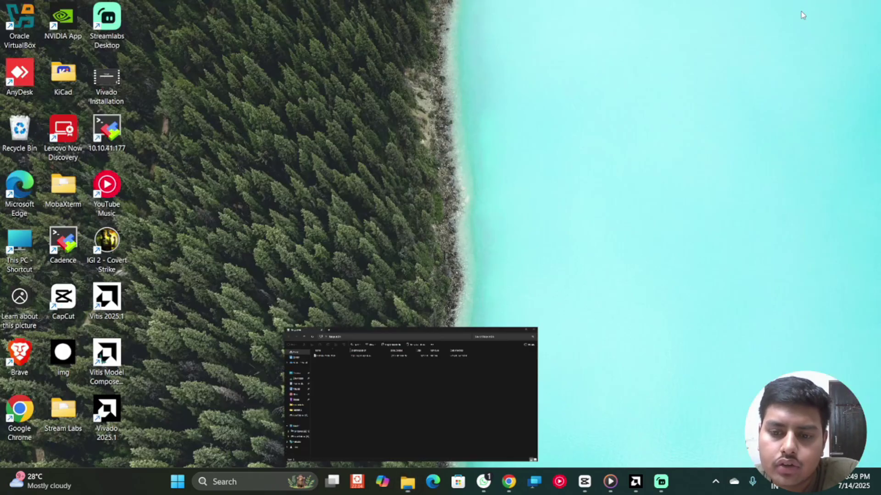
# Restore the Vivado 2025.1 start page from the taskbar.
pyautogui.click(635, 482)
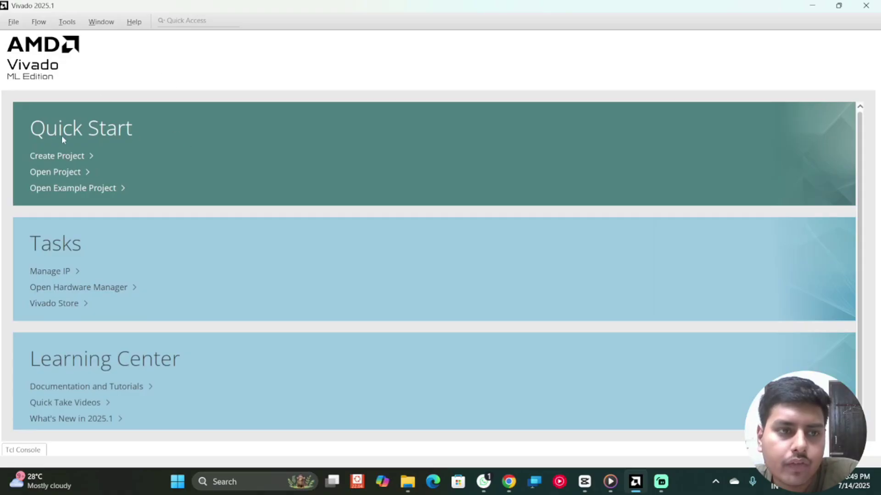